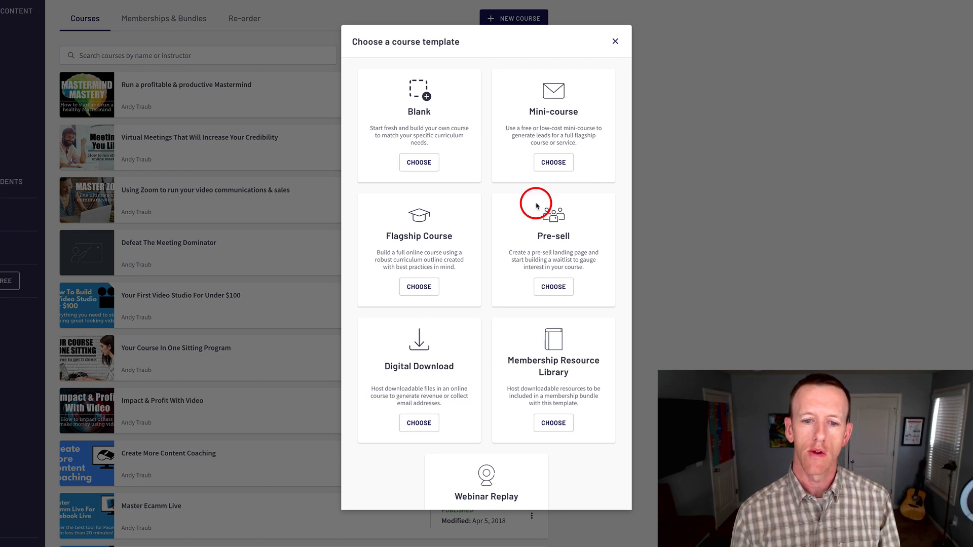
# Step: Create a new course from the Mini-course template and name it "Win-Win Courses"
pyautogui.scroll(-1, 561, 164)
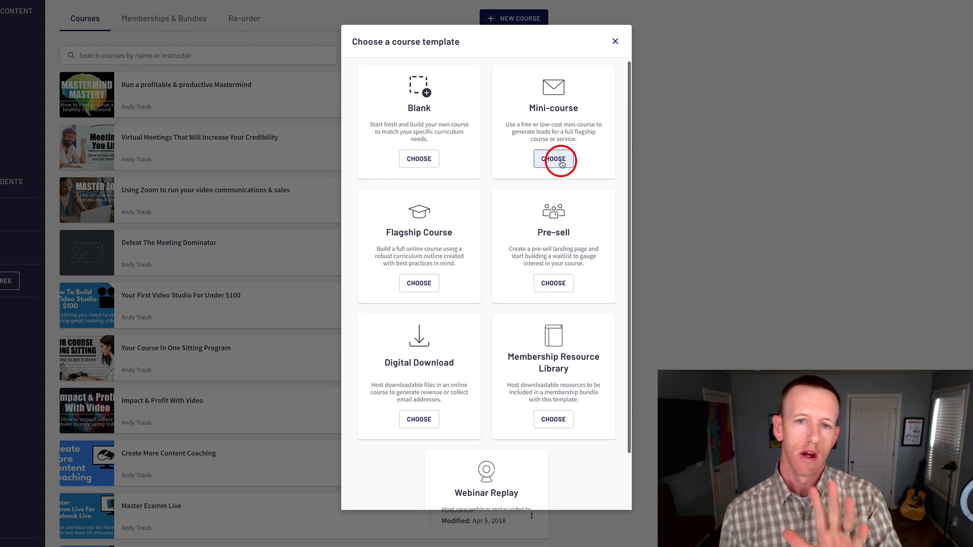
pyautogui.click(561, 163)
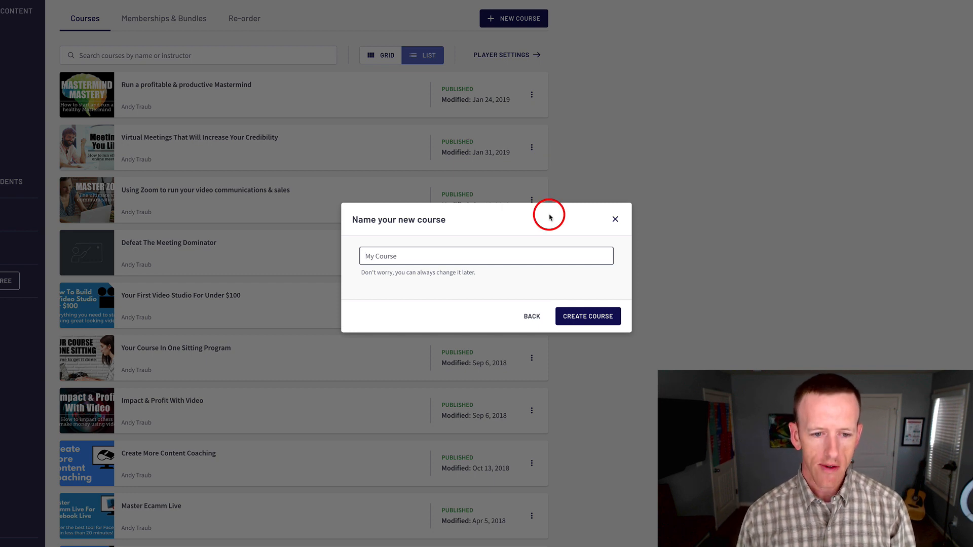
pyautogui.write('Win-Win')
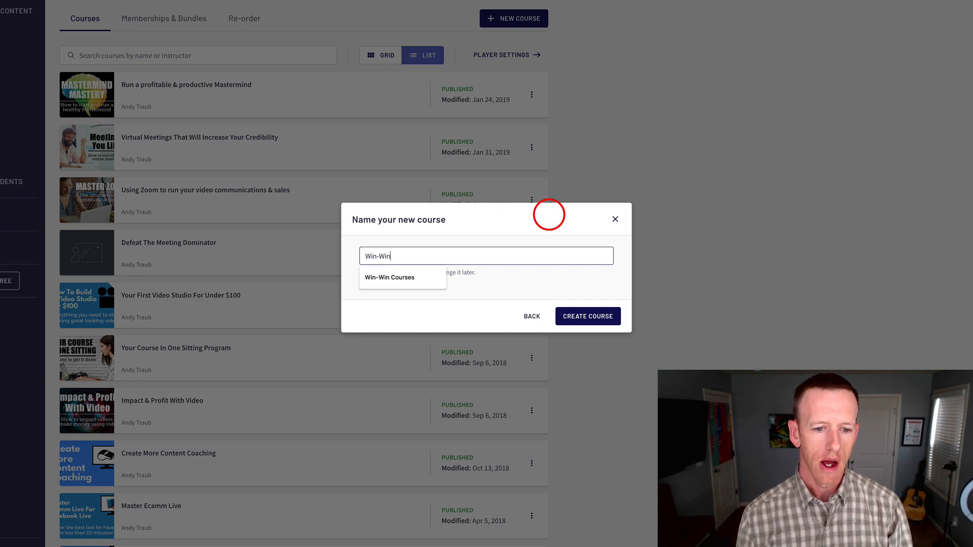
pyautogui.write(' Course')
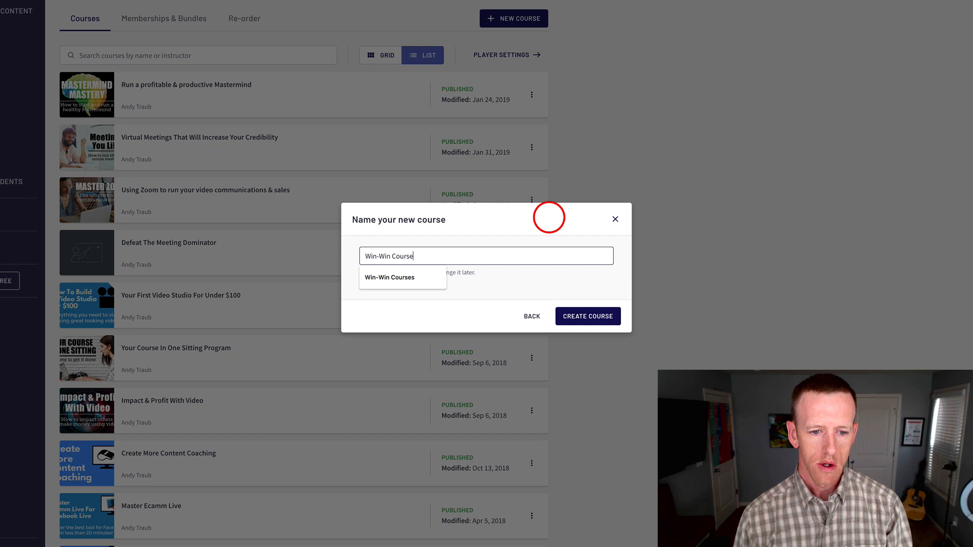
pyautogui.write('s')
pyautogui.click(591, 316)
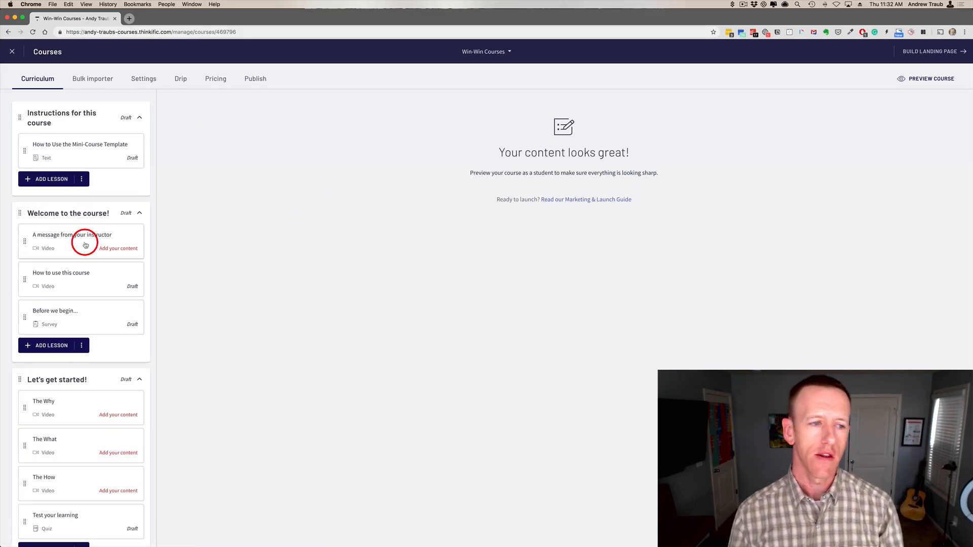
# Step: Collapse all four chapters in the curriculum outline so only their titles are listed
pyautogui.click(139, 213)
pyautogui.click(139, 242)
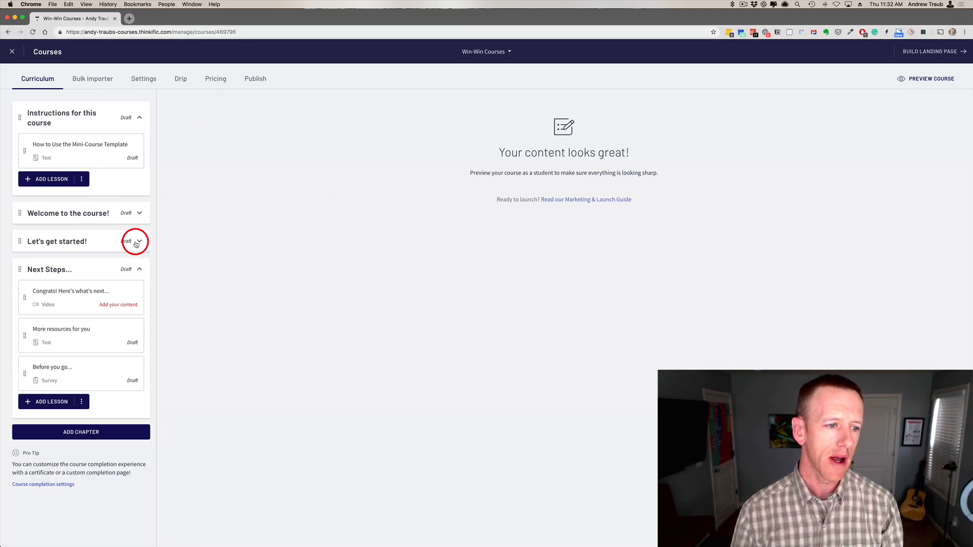
pyautogui.click(140, 270)
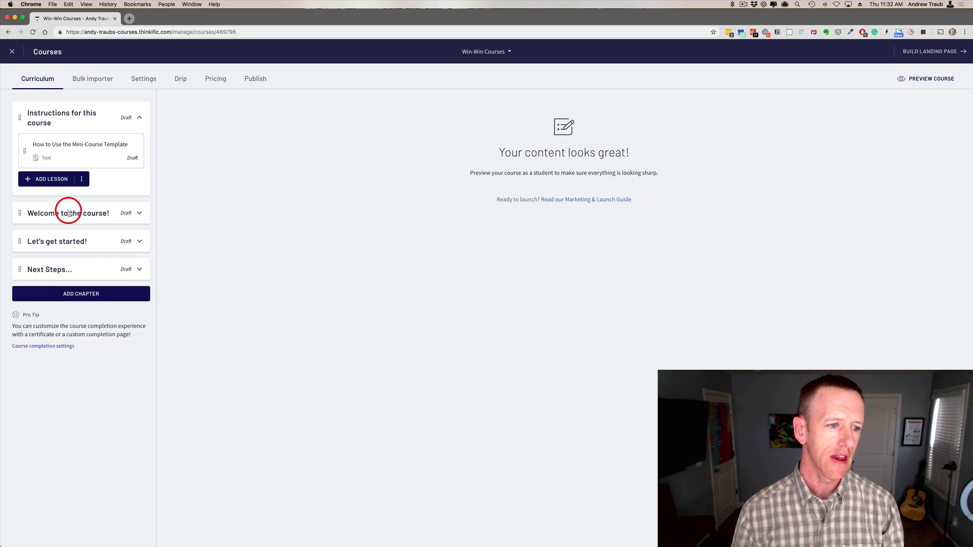
pyautogui.click(142, 118)
pyautogui.click(140, 118)
pyautogui.click(140, 118)
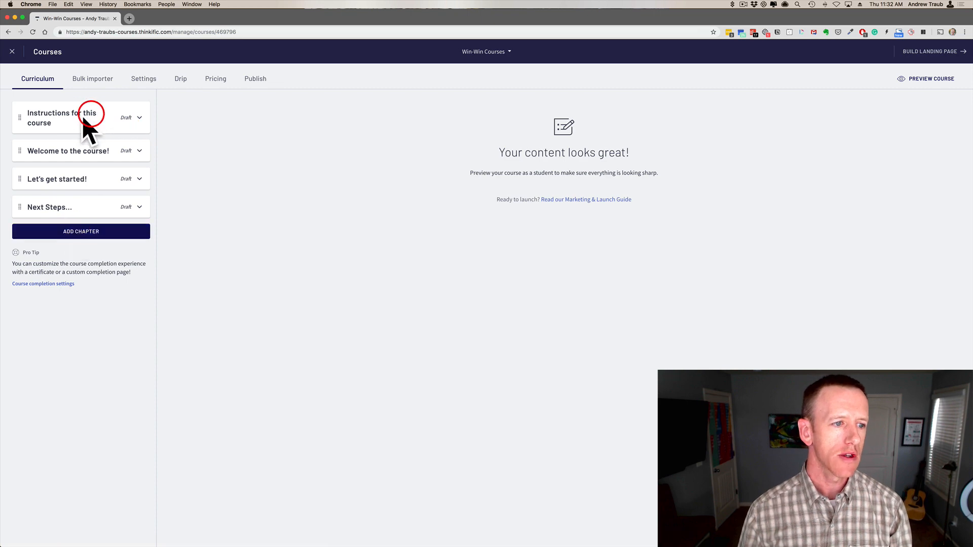
# Step: Delete the "Instructions for this course" chapter together with its lesson from the curriculum
pyautogui.click(138, 117)
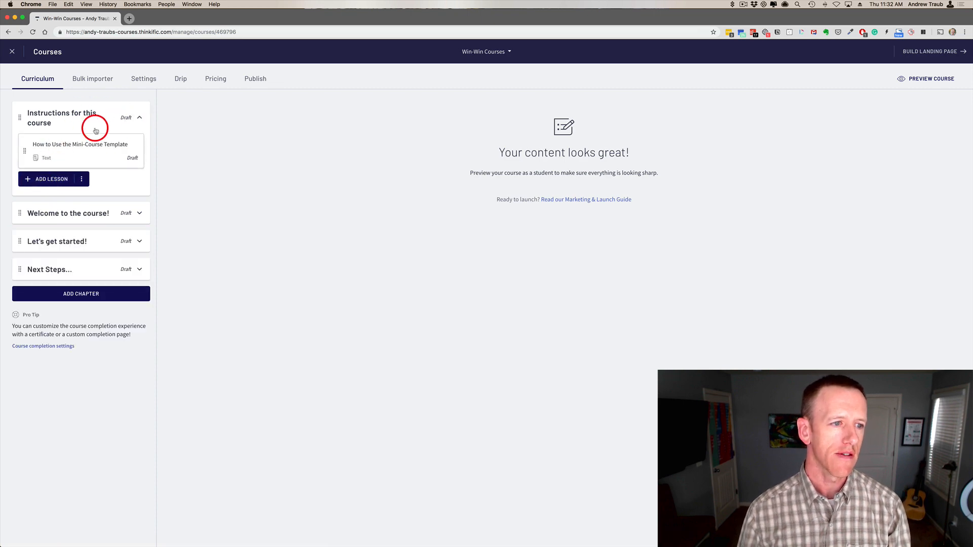
pyautogui.click(139, 118)
pyautogui.click(139, 119)
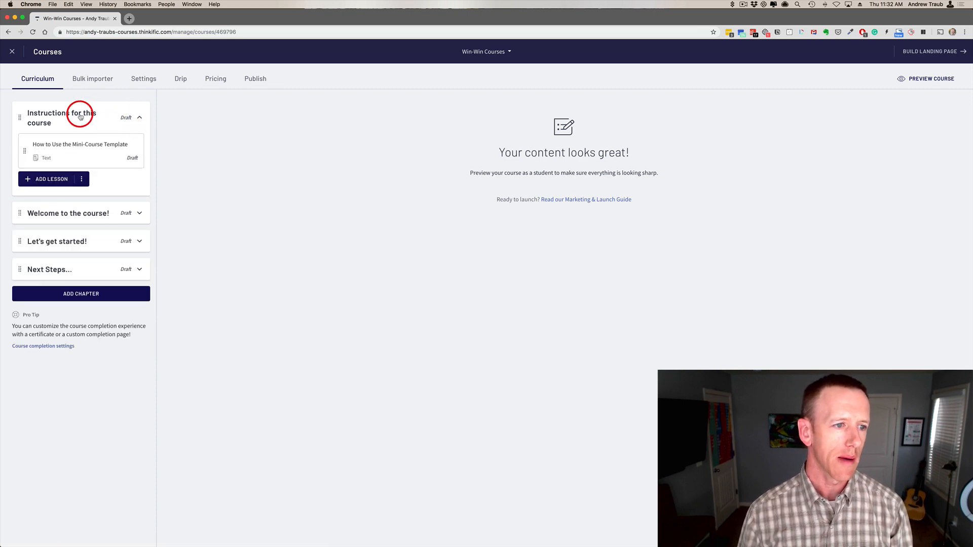
pyautogui.click(81, 116)
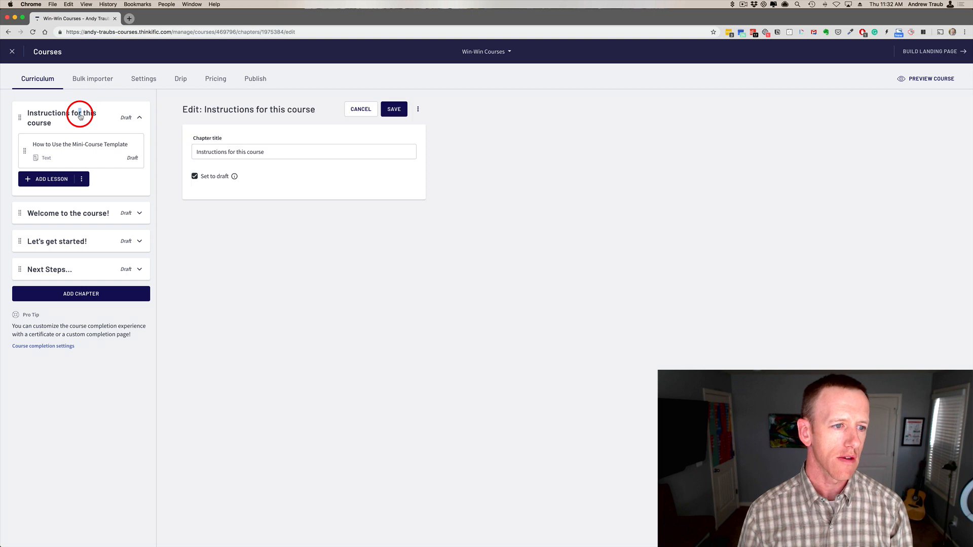
pyautogui.click(418, 109)
pyautogui.click(392, 131)
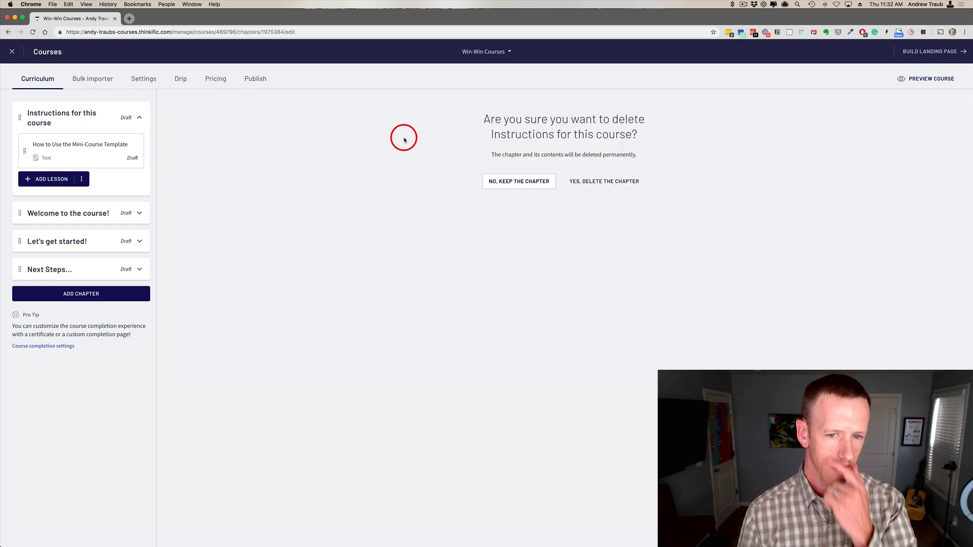
pyautogui.click(603, 182)
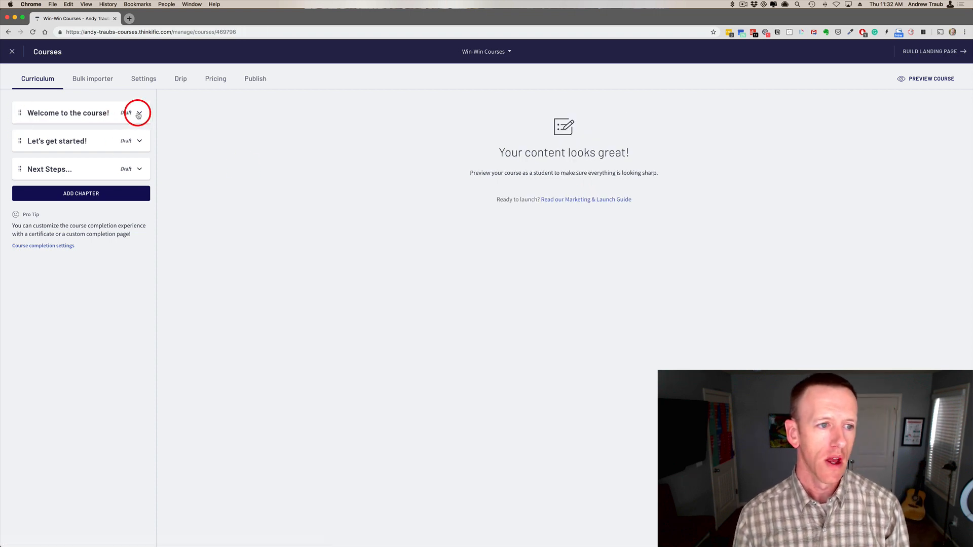
# Step: Expand the "Welcome to the course!" chapter and display the lesson types that can be added to it
pyautogui.click(138, 113)
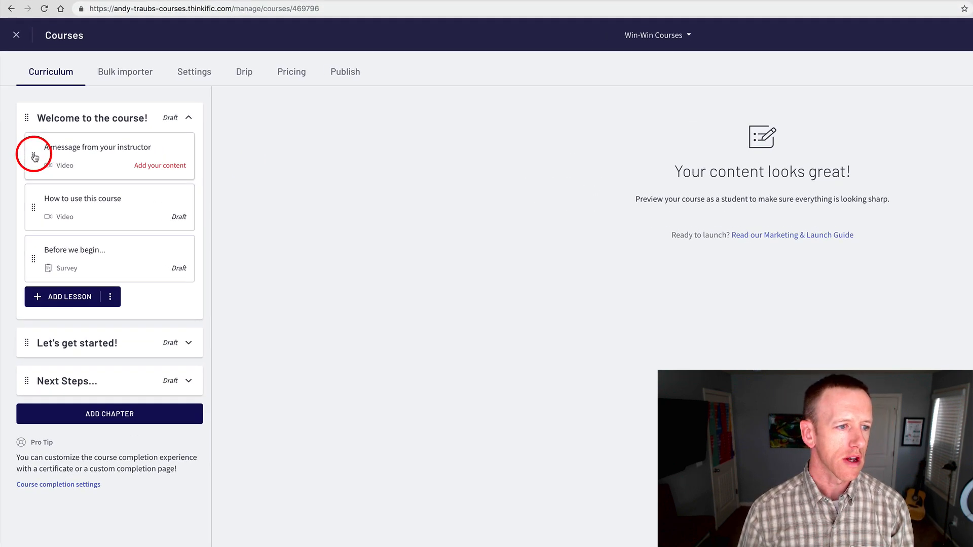
pyautogui.moveTo(35, 157)
pyautogui.mouseDown()
pyautogui.moveTo(31, 213)
pyautogui.moveTo(31, 147)
pyautogui.moveTo(37, 155)
pyautogui.mouseUp()
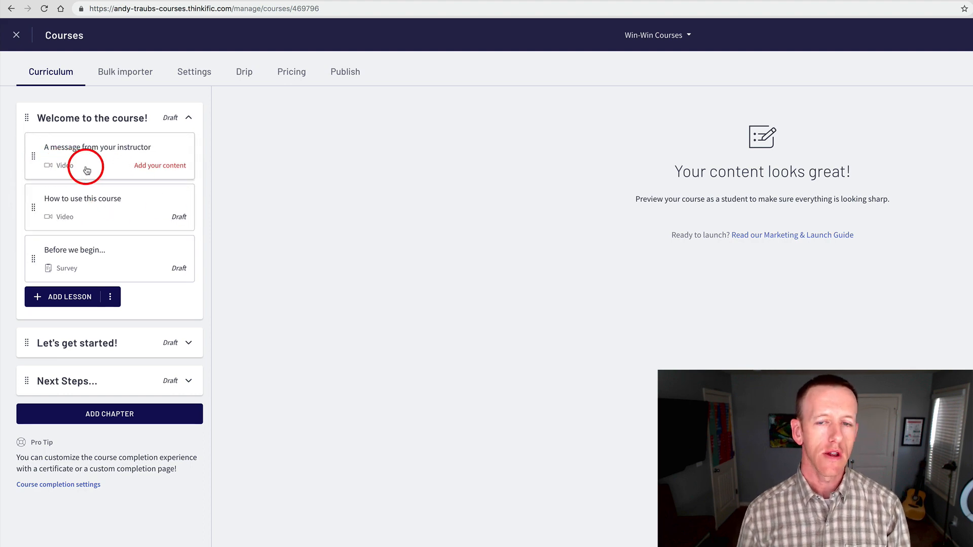
pyautogui.click(68, 301)
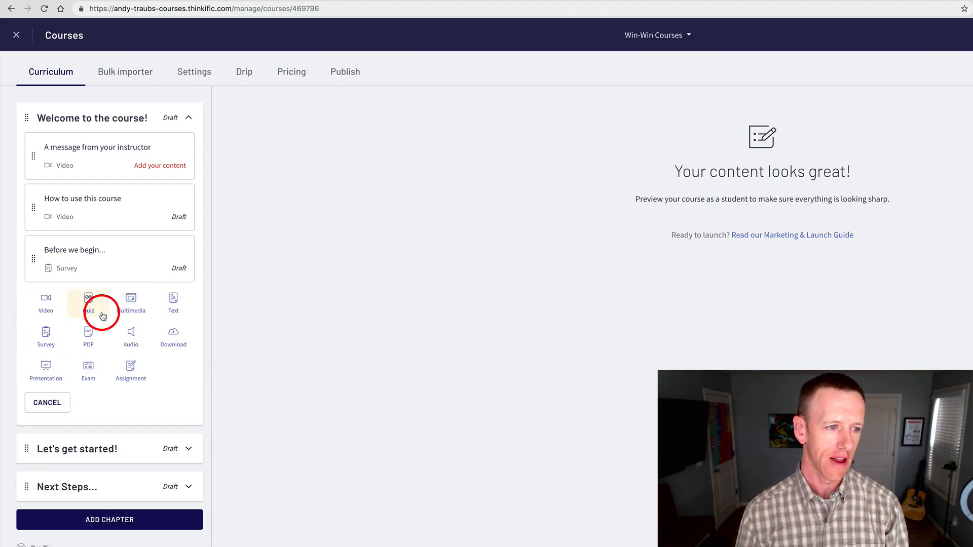
# Step: Retitle the "A message from your instructor" lesson, replacing "your instructor" with the instructor's first name, and save the lesson
pyautogui.click(108, 161)
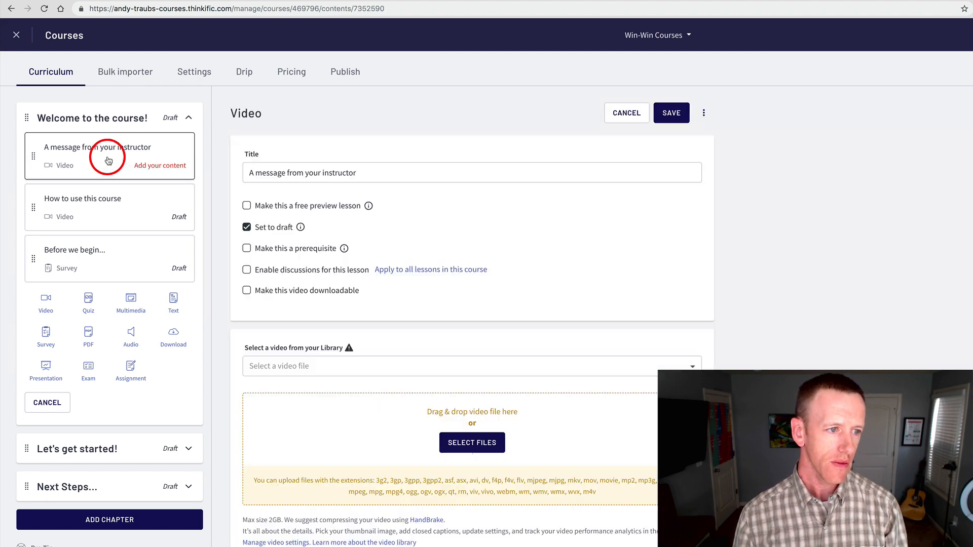
pyautogui.moveTo(365, 175); pyautogui.dragTo(307, 177)
pyautogui.press('BackSpace')
pyautogui.press('BackSpace')
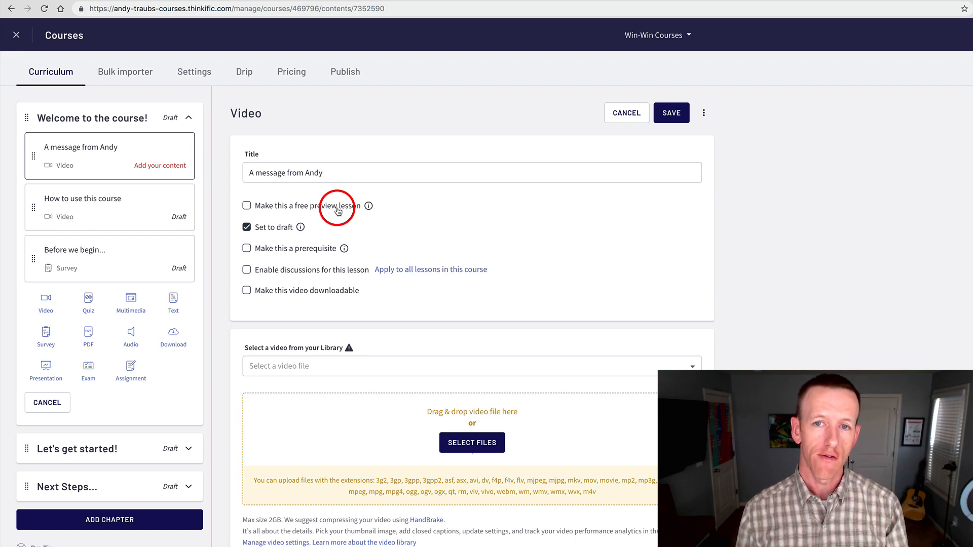
pyautogui.scroll(-1, 338, 211)
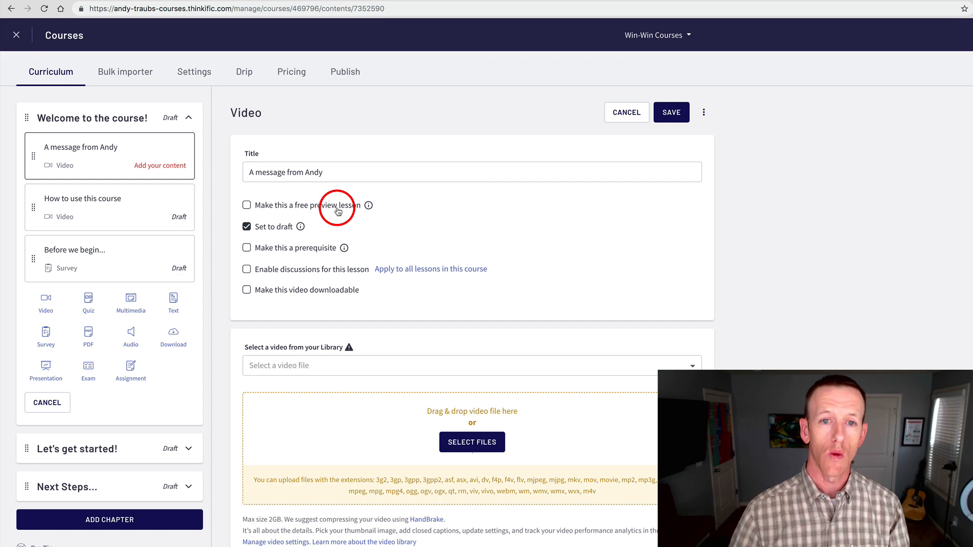
pyautogui.hscroll(1, 325, 215)
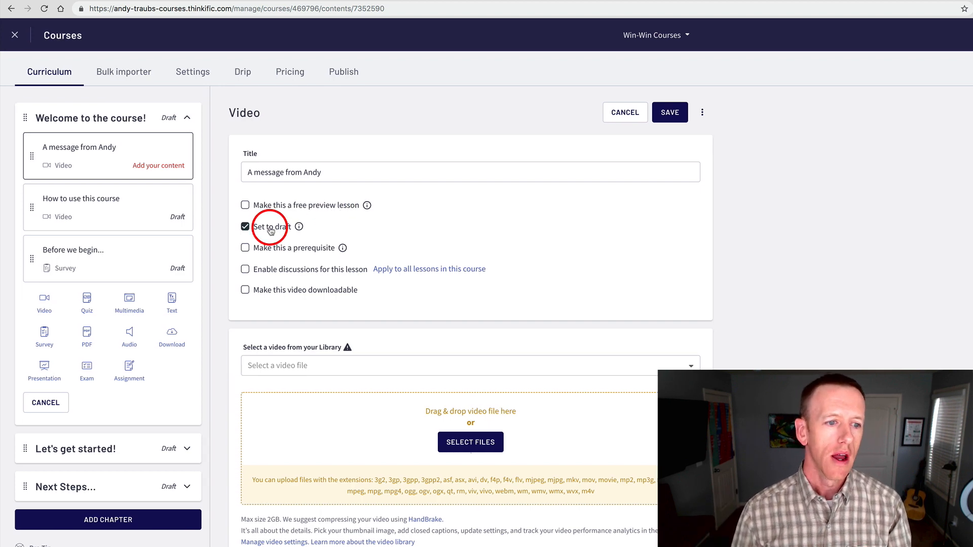
pyautogui.scroll(-1, 85, 119)
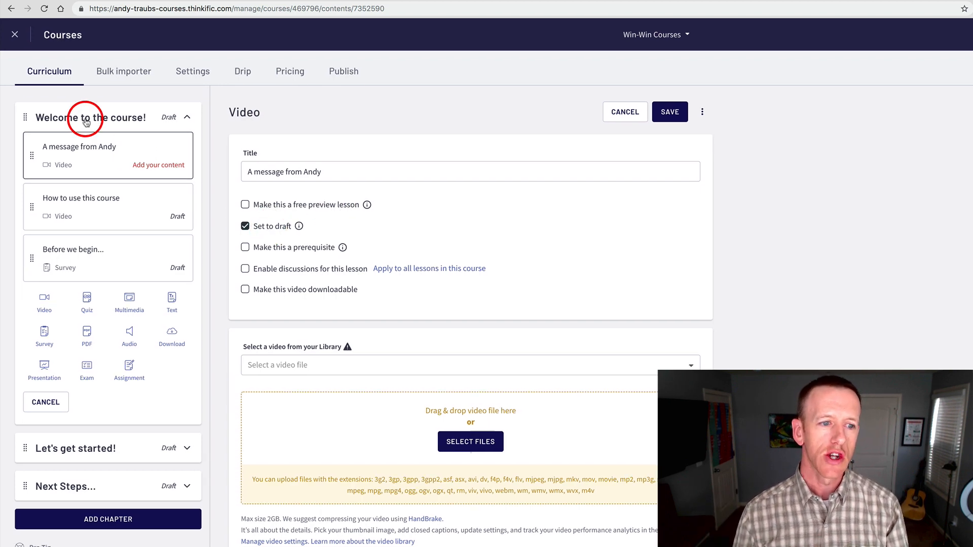
pyautogui.click(85, 121)
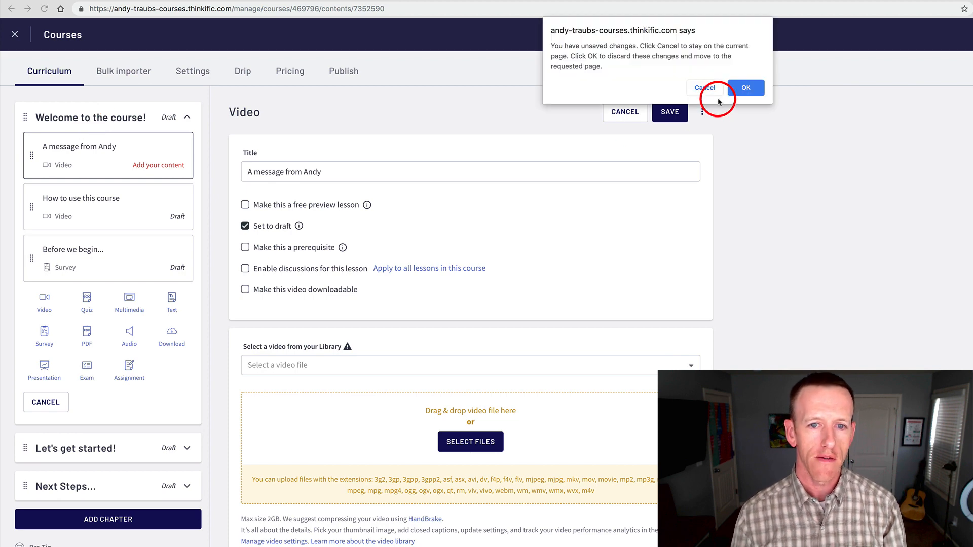
pyautogui.click(704, 87)
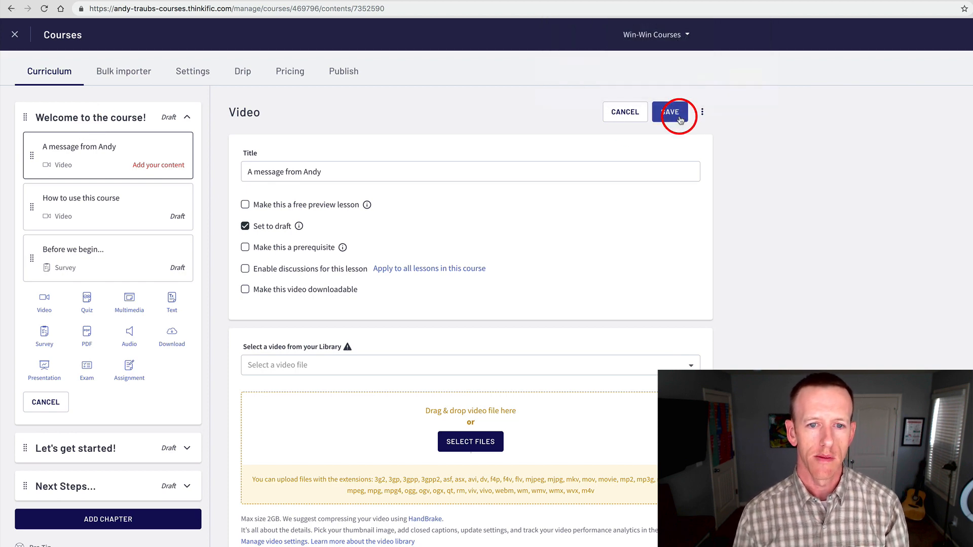
# Step: Take the "Welcome to the course!" chapter out of draft, save it, and collapse the chapter
pyautogui.click(105, 120)
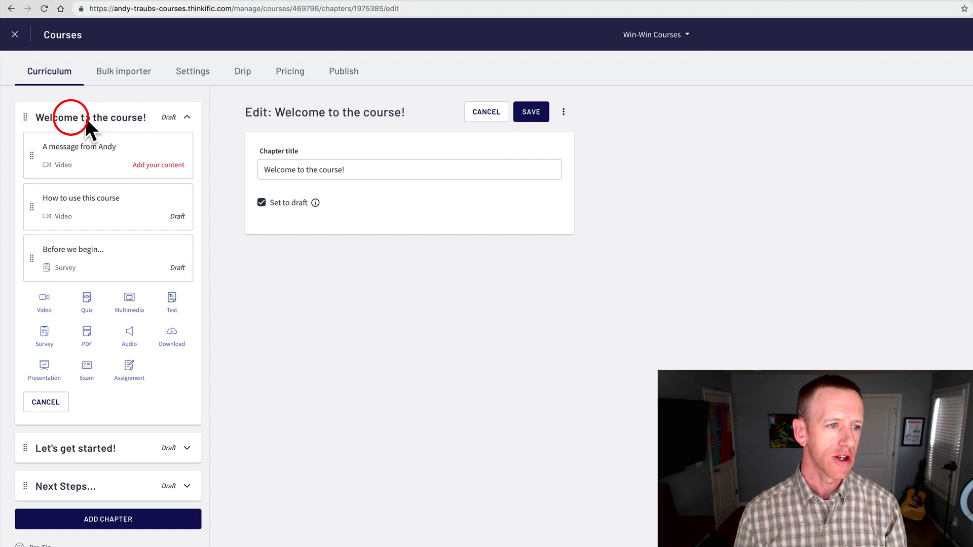
pyautogui.click(261, 204)
pyautogui.click(532, 112)
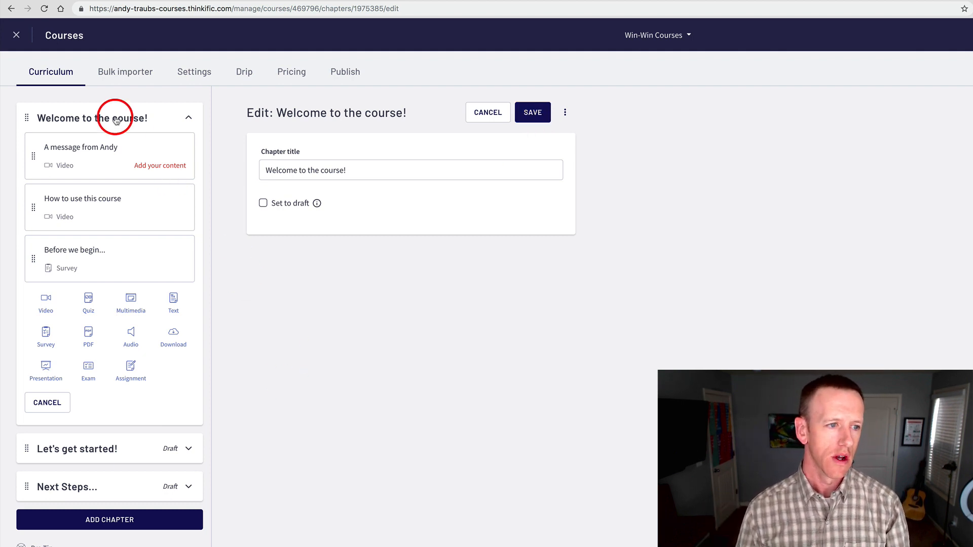
pyautogui.click(188, 117)
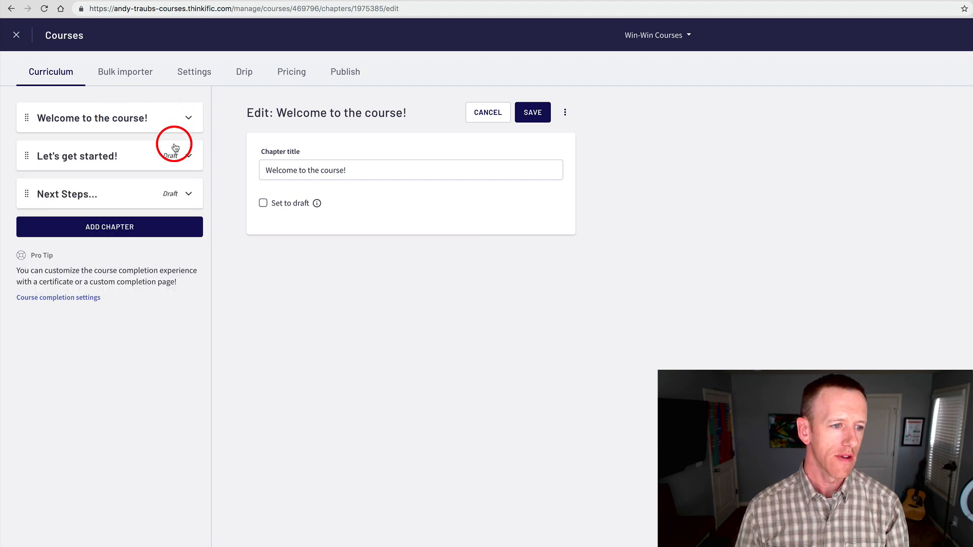
# Step: Take the "Let's get started!" chapter out of draft and save the change
pyautogui.click(115, 169)
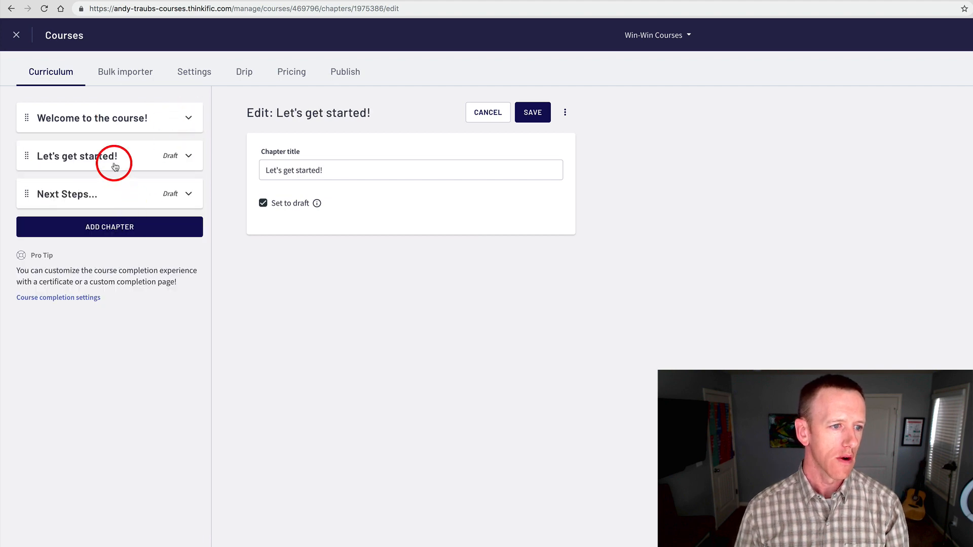
pyautogui.click(263, 203)
pyautogui.click(532, 113)
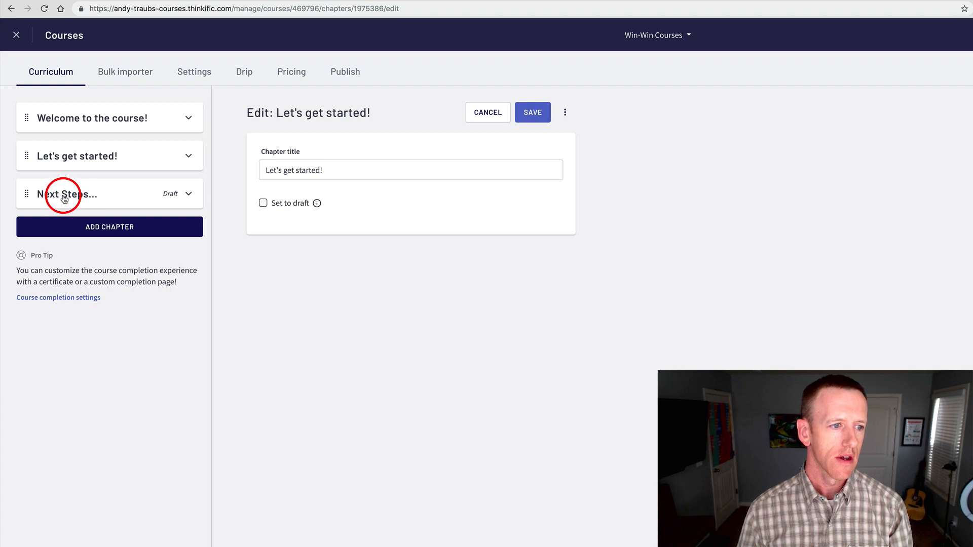
pyautogui.click(63, 199)
pyautogui.click(700, 87)
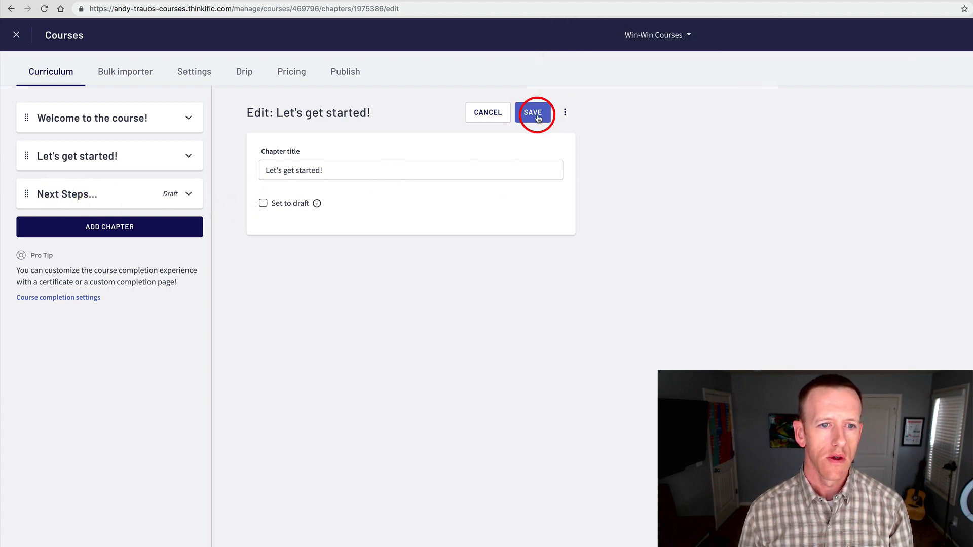
pyautogui.click(537, 115)
# Step: Take the "Next Steps..." chapter out of draft and save the change
pyautogui.click(113, 183)
pyautogui.click(244, 199)
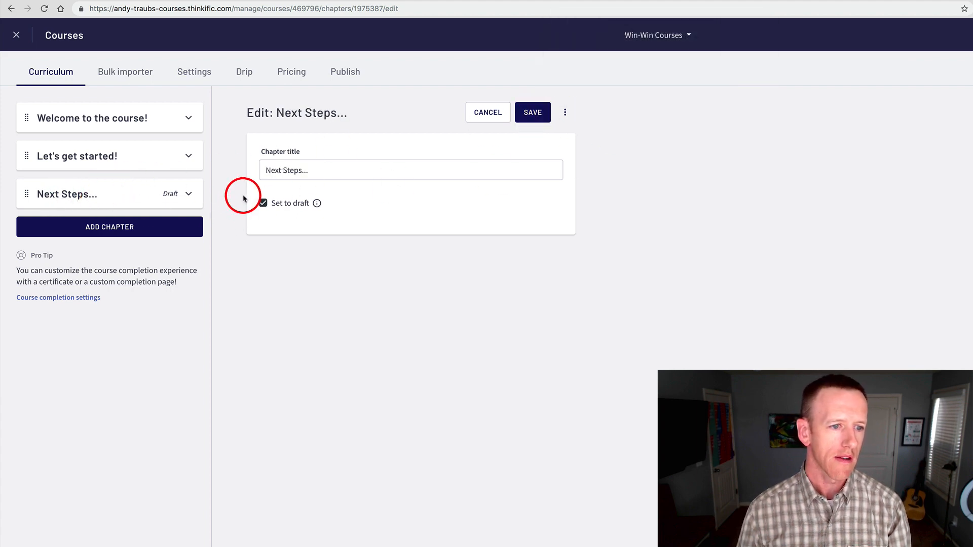
pyautogui.click(263, 204)
pyautogui.click(532, 114)
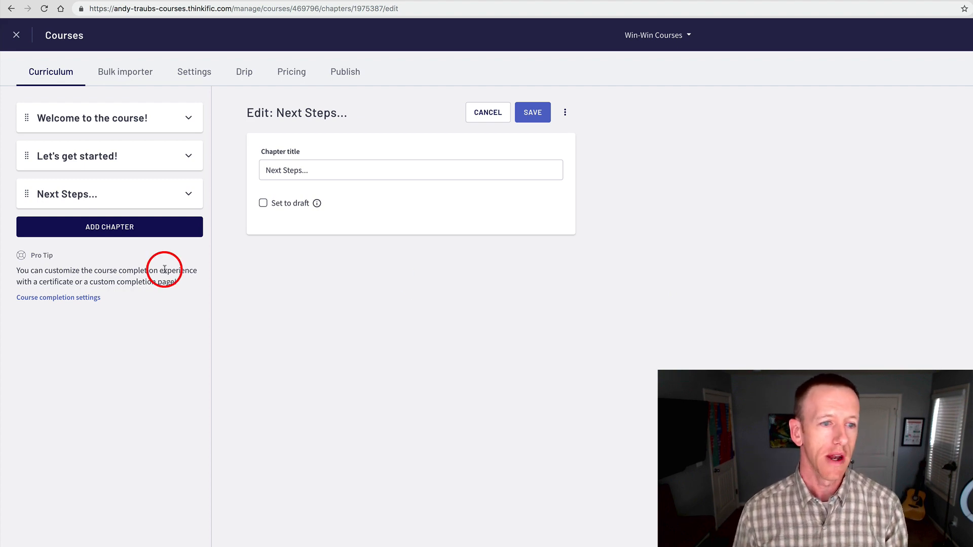
# Step: Assign the library video "001 Intro and Overview.mp4" to the first lesson of the "Welcome to the course!" chapter
pyautogui.click(188, 118)
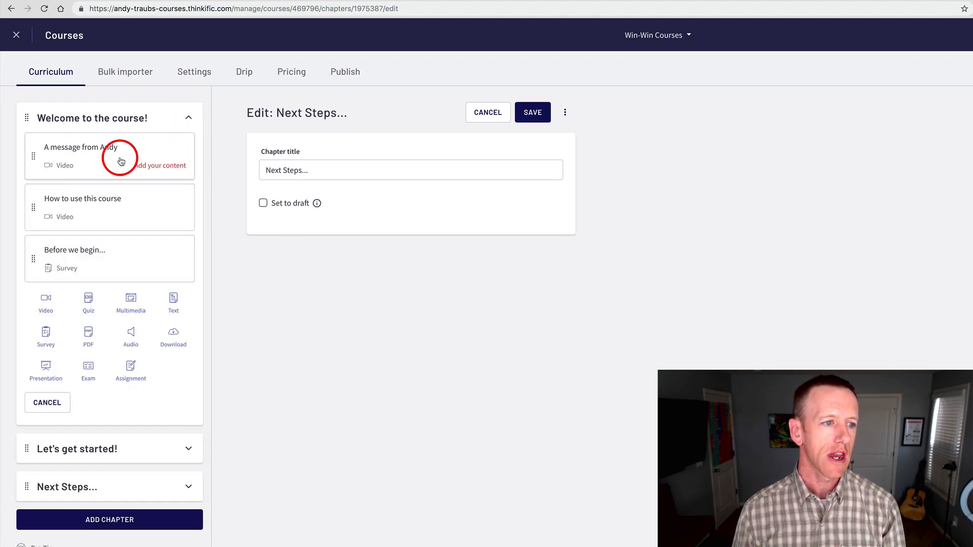
pyautogui.click(104, 162)
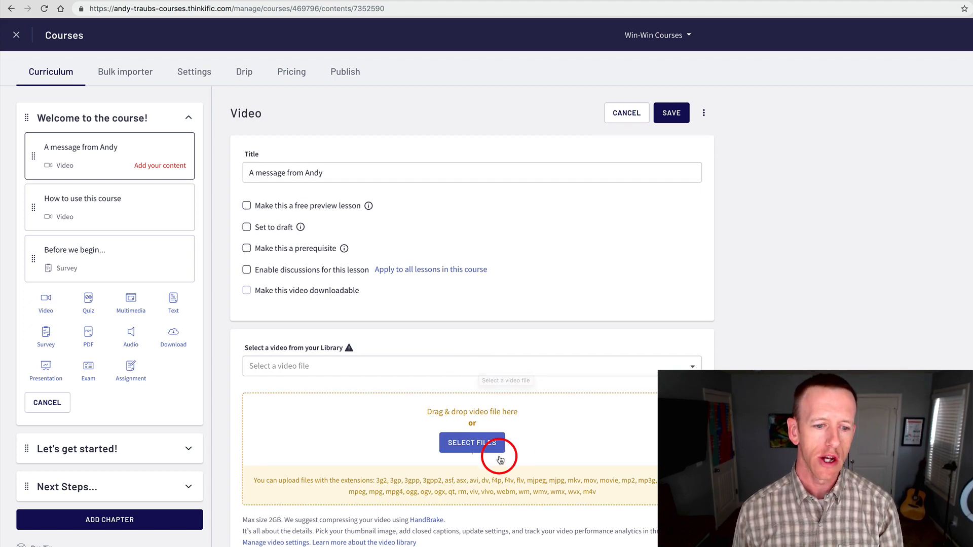
pyautogui.click(494, 367)
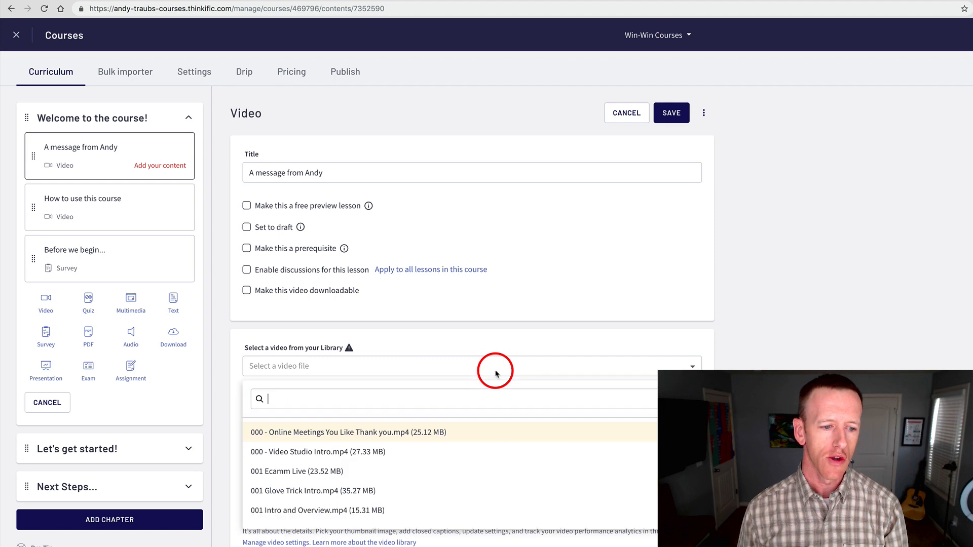
pyautogui.click(420, 511)
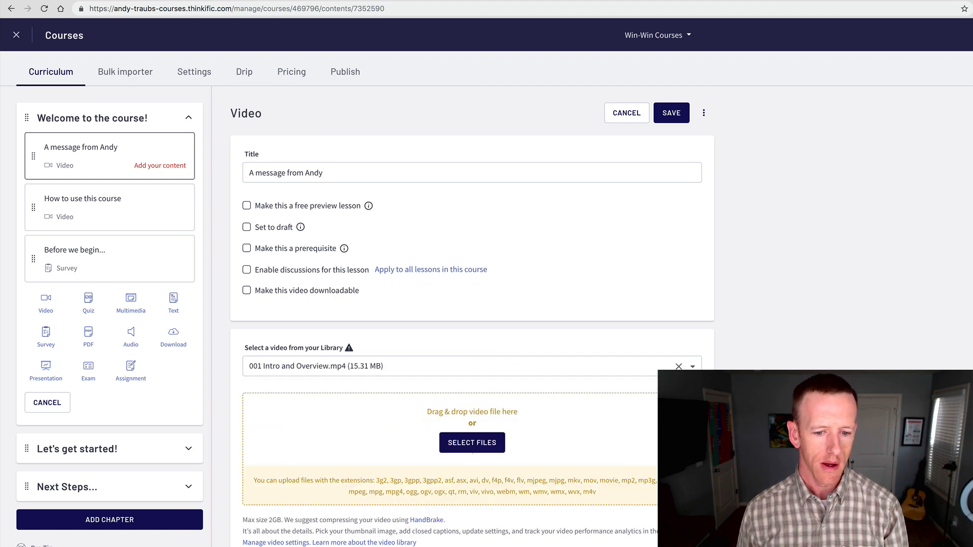
# Step: Save the first lesson with its assigned library video, then collapse and re-expand the "Welcome to the course!" chapter
pyautogui.click(671, 112)
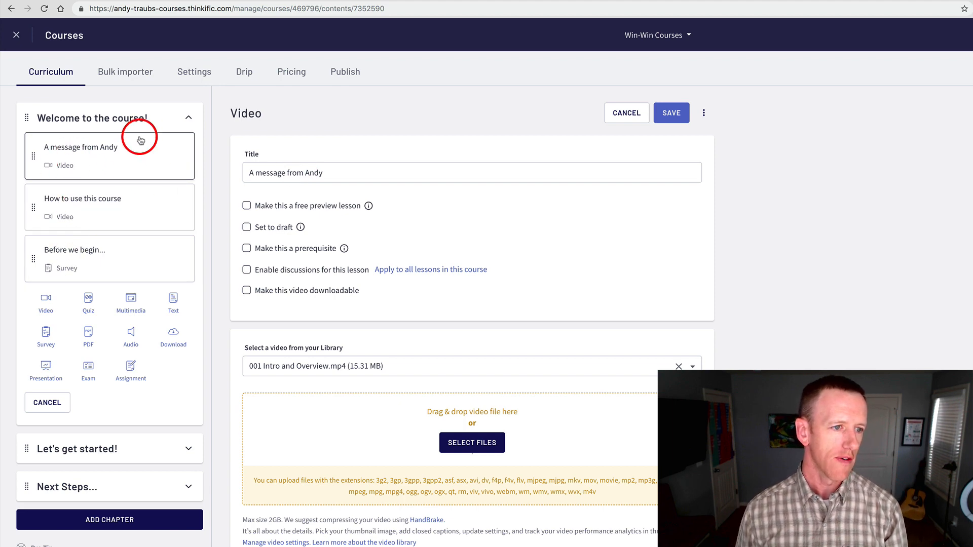
pyautogui.click(186, 116)
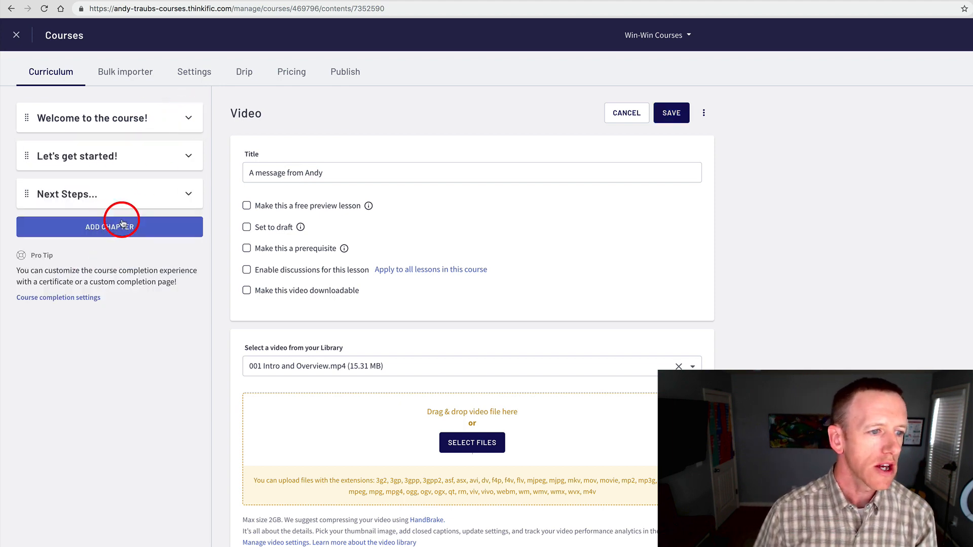
pyautogui.click(185, 118)
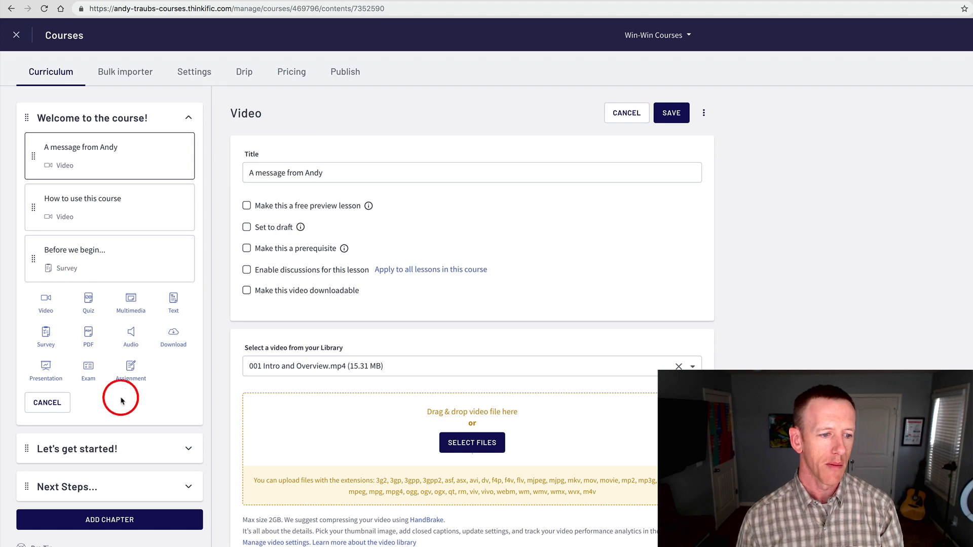
# Step: Examine how the bulk importer lists each chapter's lessons and file upload areas
pyautogui.click(117, 77)
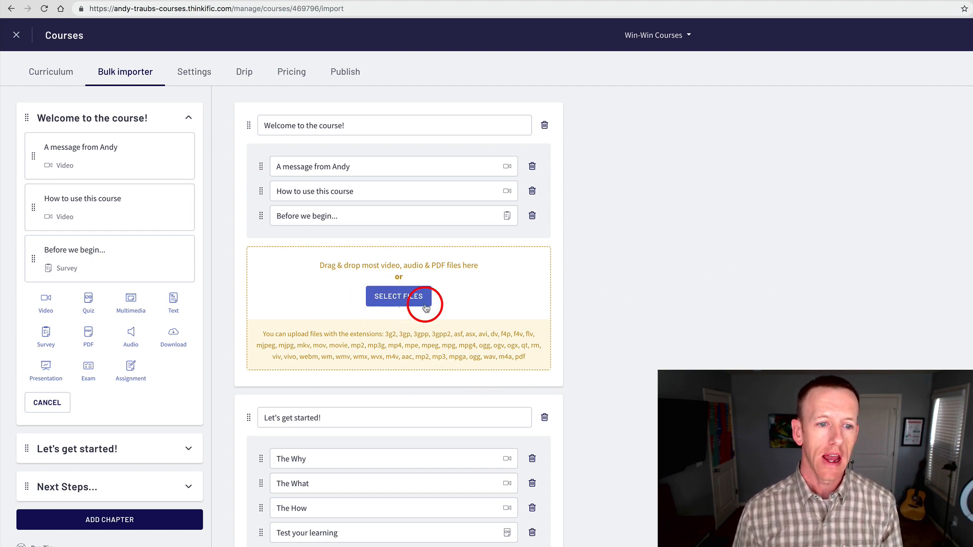
pyautogui.moveTo(262, 195)
pyautogui.mouseDown()
pyautogui.moveTo(261, 219)
pyautogui.moveTo(260, 181)
pyautogui.moveTo(263, 189)
pyautogui.mouseUp()
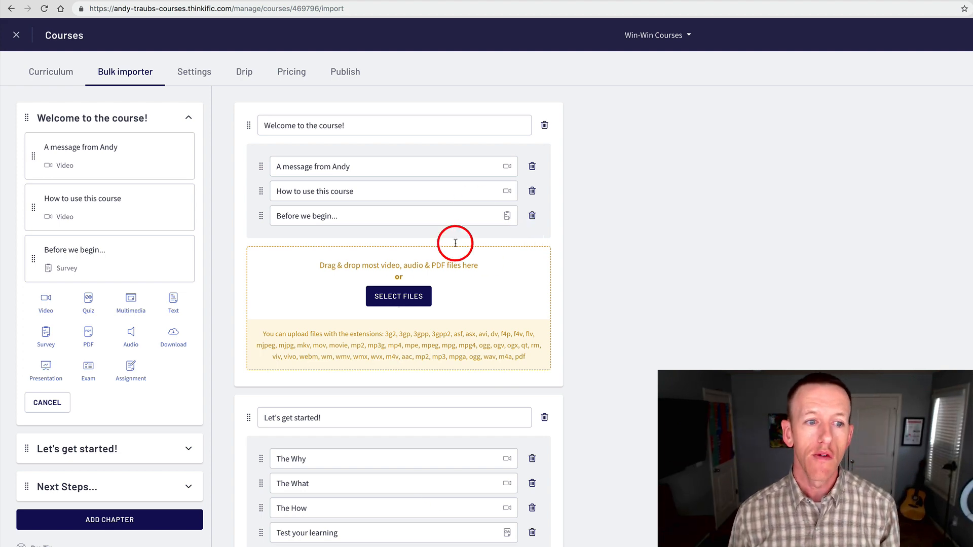
pyautogui.scroll(-1, 495, 434)
pyautogui.scroll(-5, 495, 435)
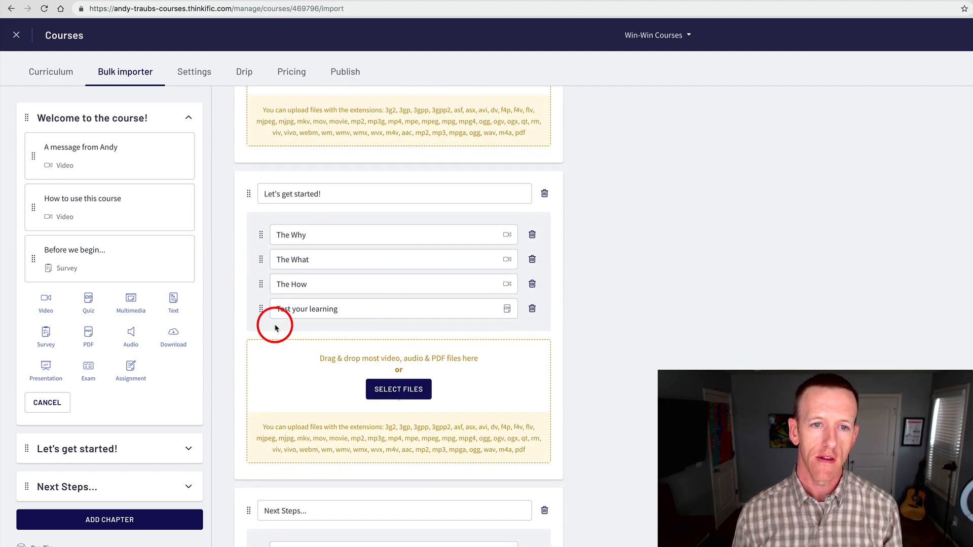
pyautogui.scroll(5, 271, 322)
# Step: Set the course's estimated hours to complete to 2 in the basic settings and save
pyautogui.click(195, 72)
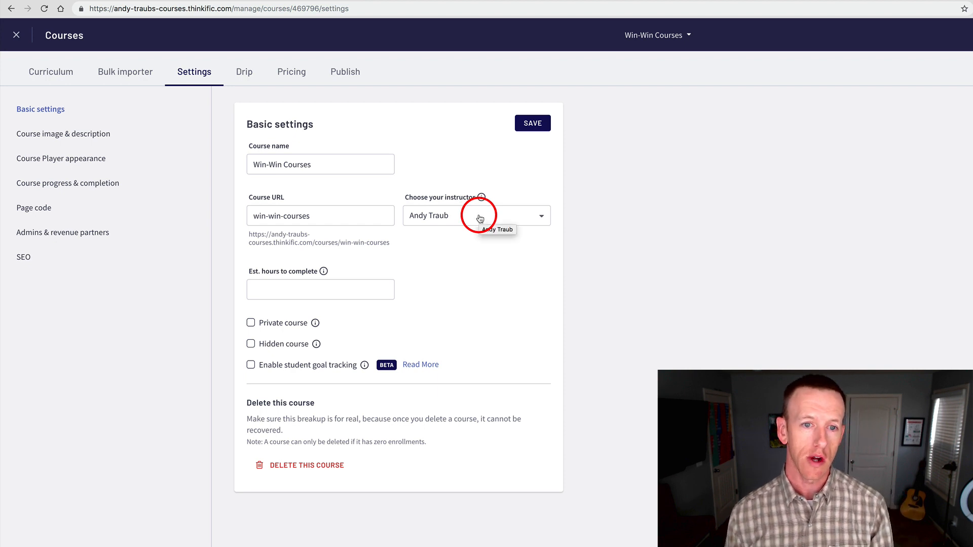
pyautogui.click(314, 290)
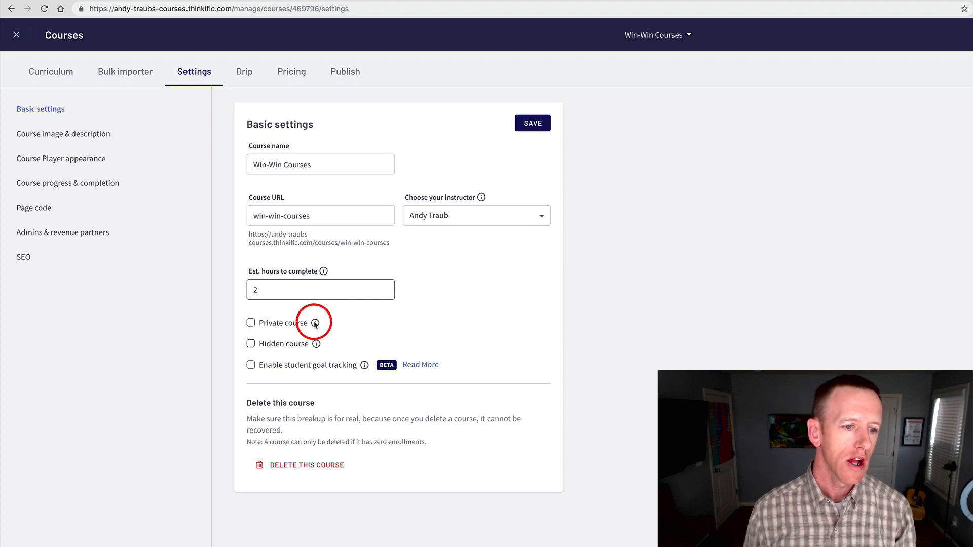
pyautogui.moveTo(316, 322)
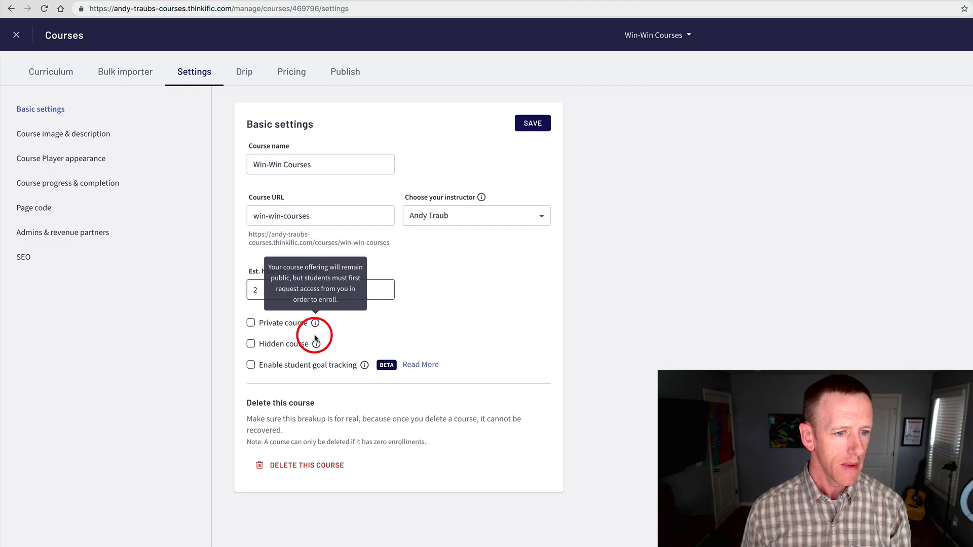
pyautogui.moveTo(316, 343)
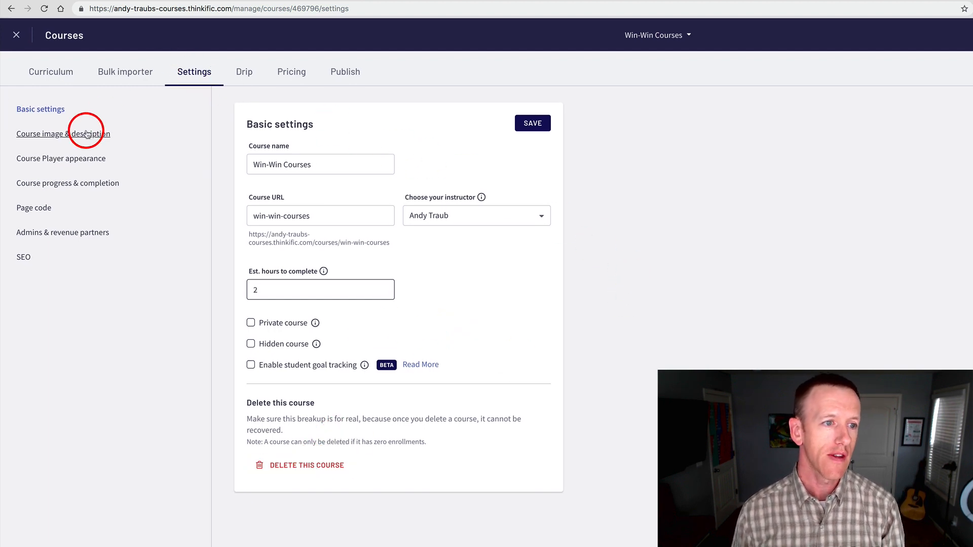
pyautogui.click(530, 123)
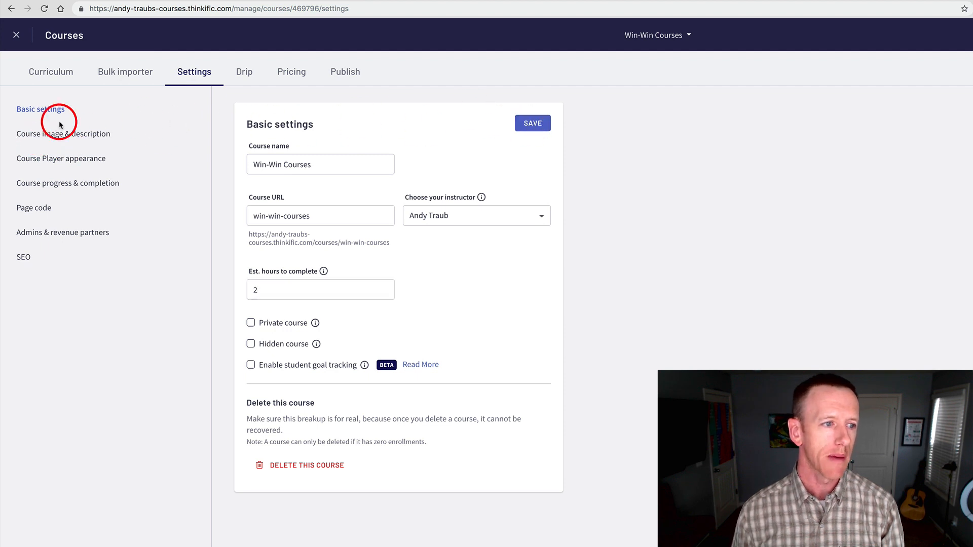
# Step: Compare the course image and description settings with the course cards on the school's public home page, opened in a new browser tab
pyautogui.click(35, 133)
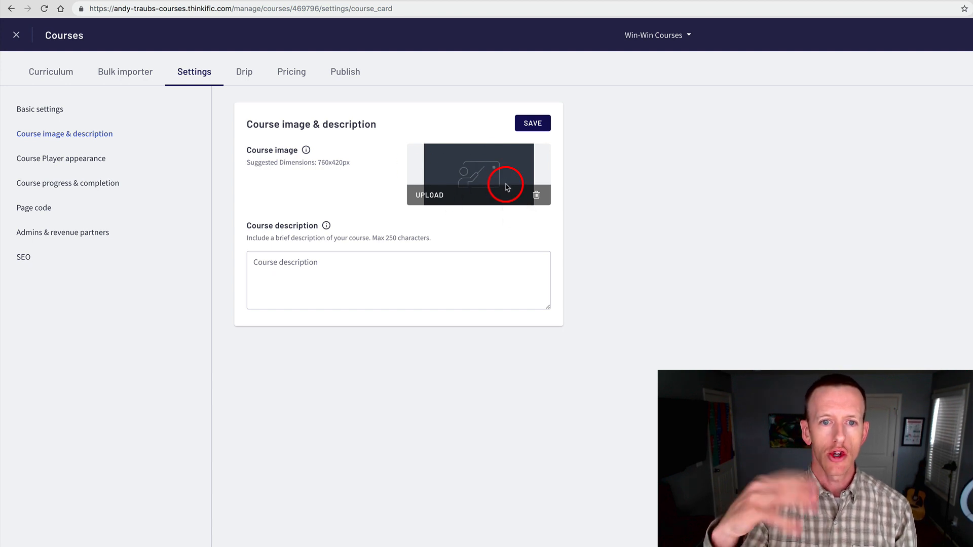
pyautogui.click(231, 7)
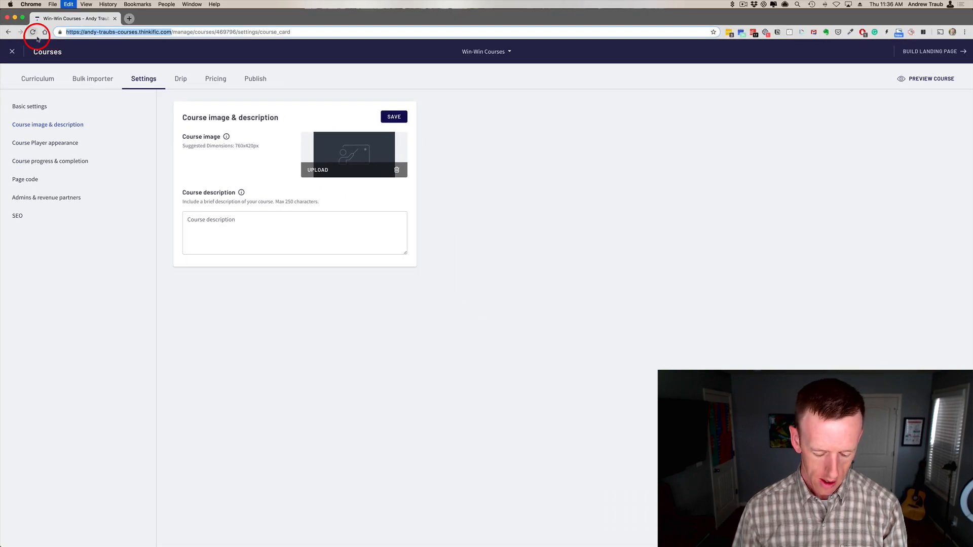
pyautogui.press('super+t')
pyautogui.write('https://andy-traubs-courses.thinkific.com')
pyautogui.press('Return')
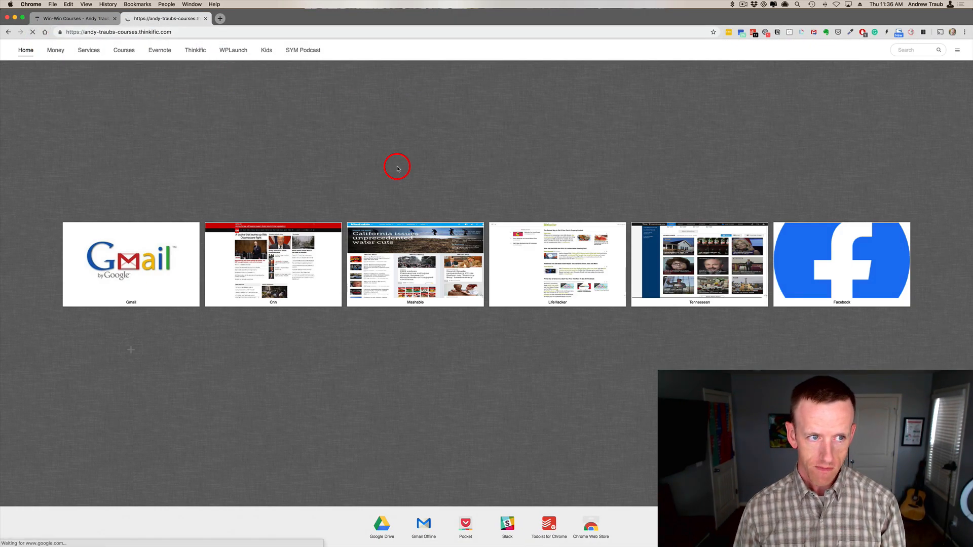
pyautogui.scroll(-3, 557, 279)
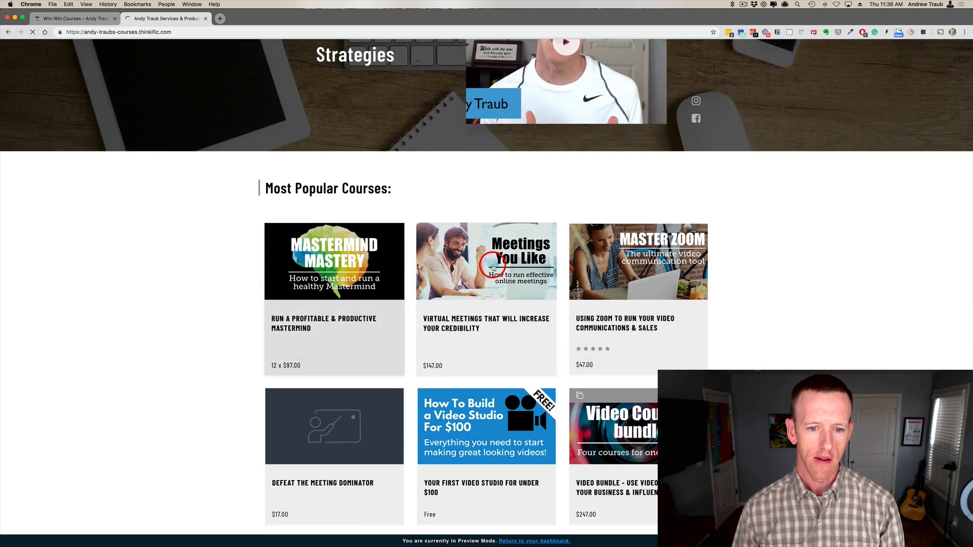
pyautogui.click(80, 20)
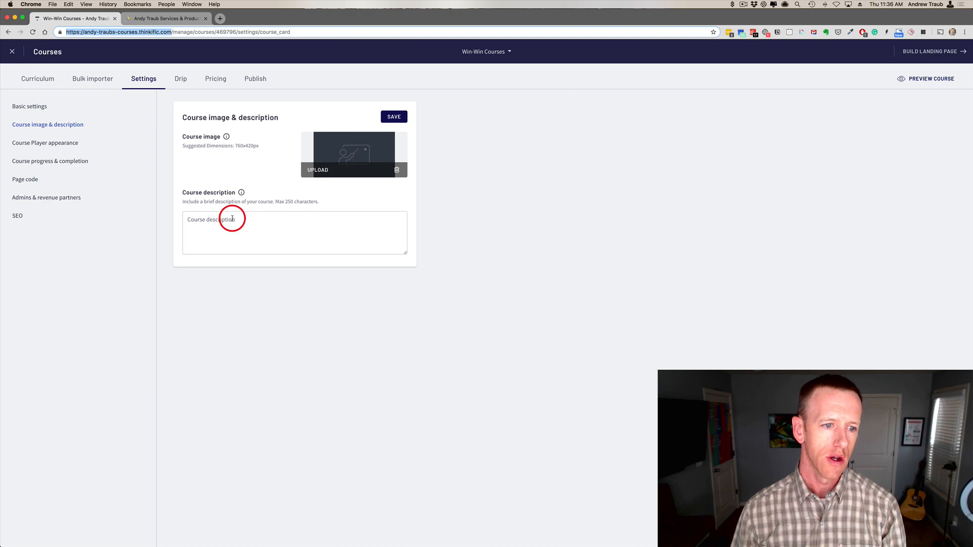
pyautogui.click(177, 20)
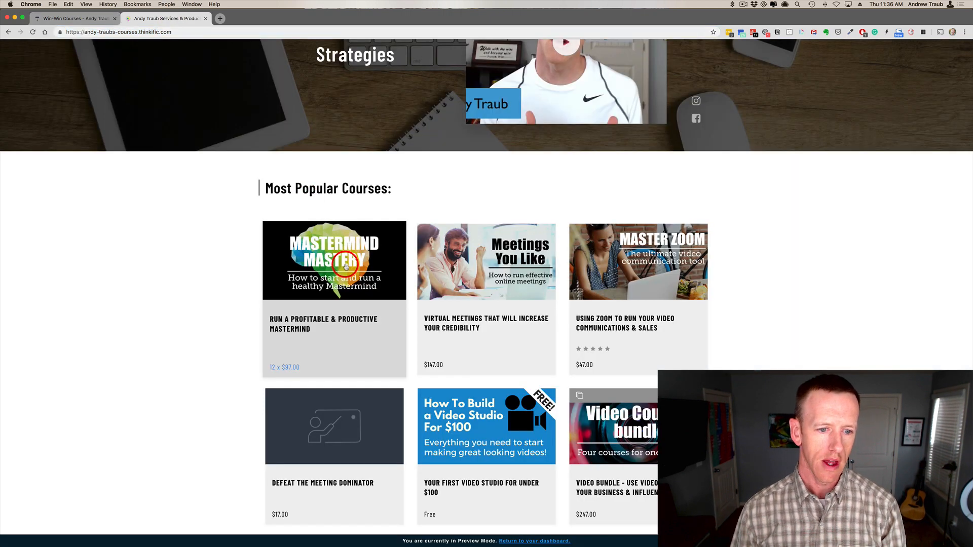
pyautogui.click(83, 19)
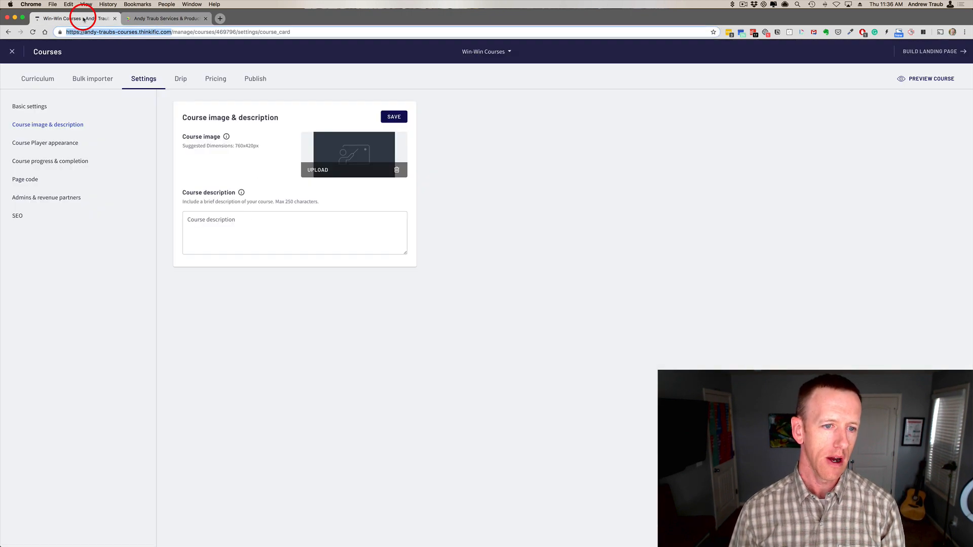
# Step: Review the Course Player appearance settings, then turn off video lesson autoplay in the course progress and completion settings and save
pyautogui.click(49, 146)
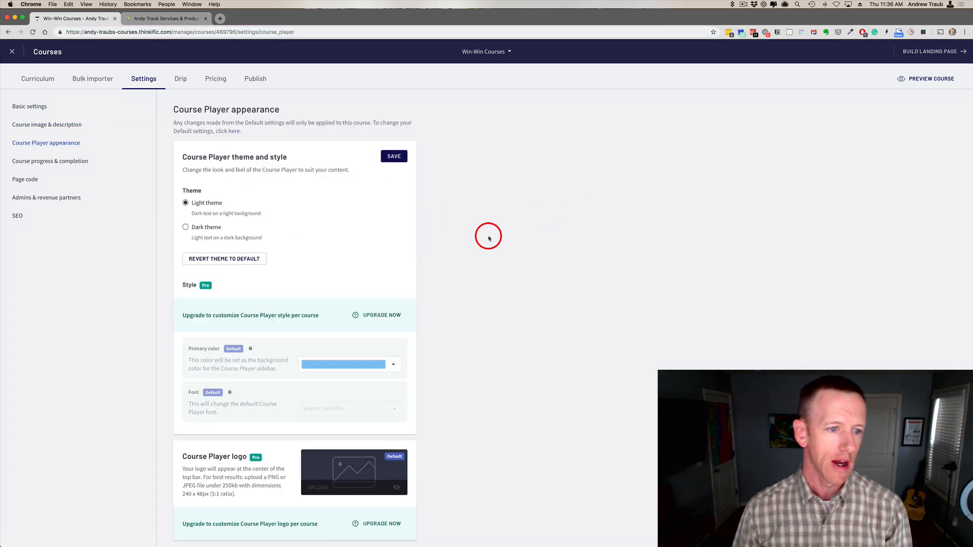
pyautogui.scroll(-1, 484, 237)
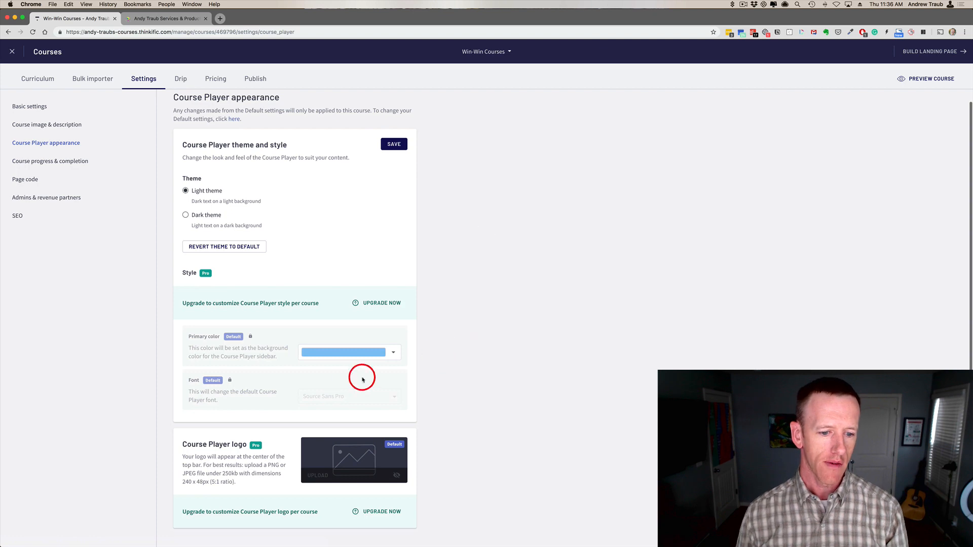
pyautogui.click(63, 166)
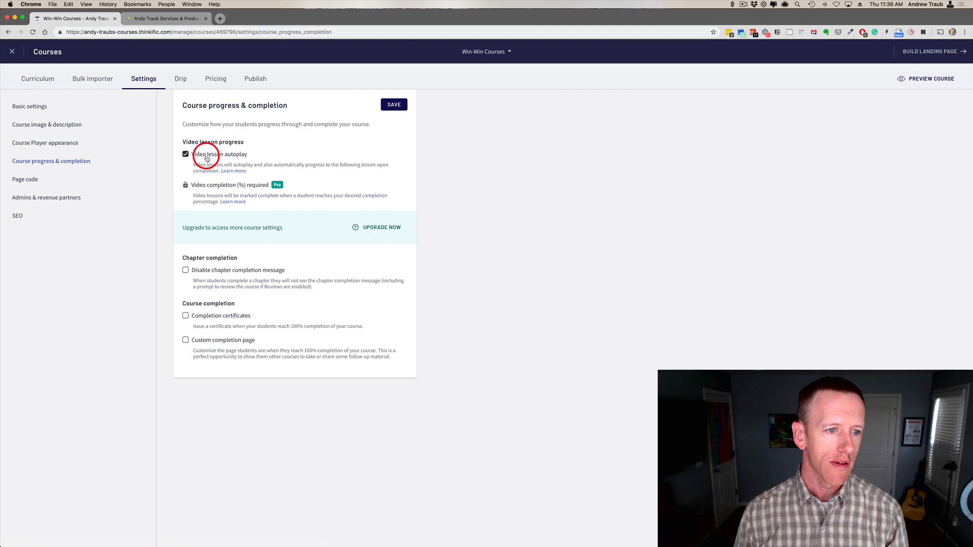
pyautogui.click(398, 104)
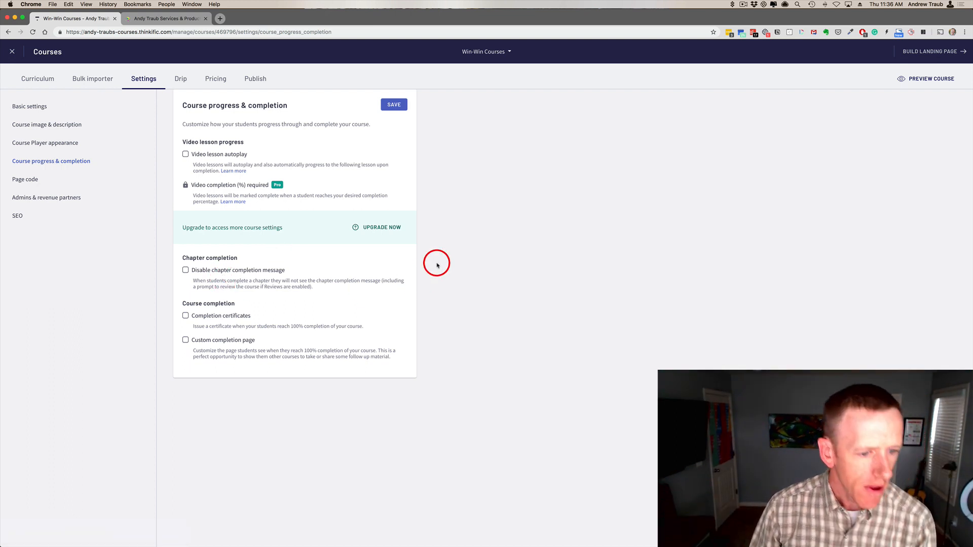
# Step: Look through the course's page code, admins and revenue partners, and SEO settings
pyautogui.click(29, 181)
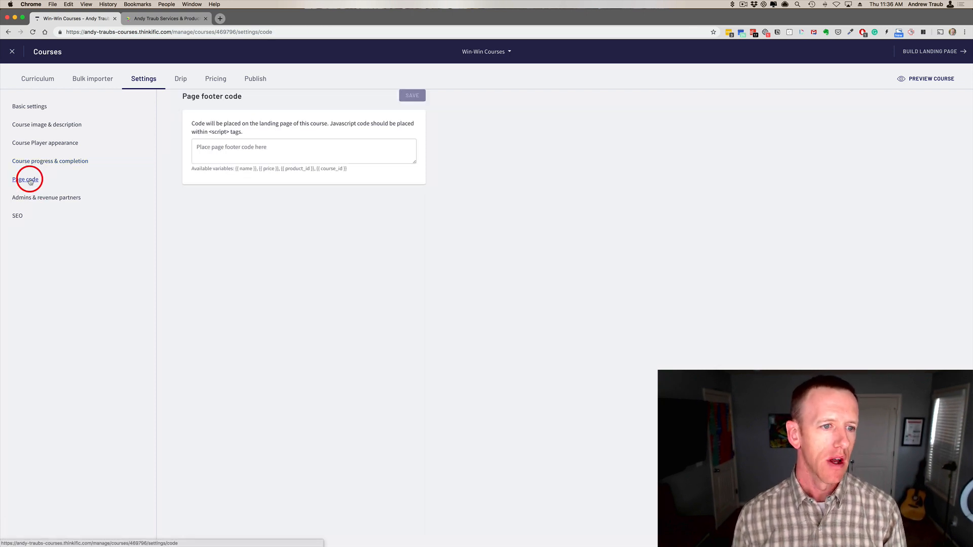
pyautogui.click(45, 202)
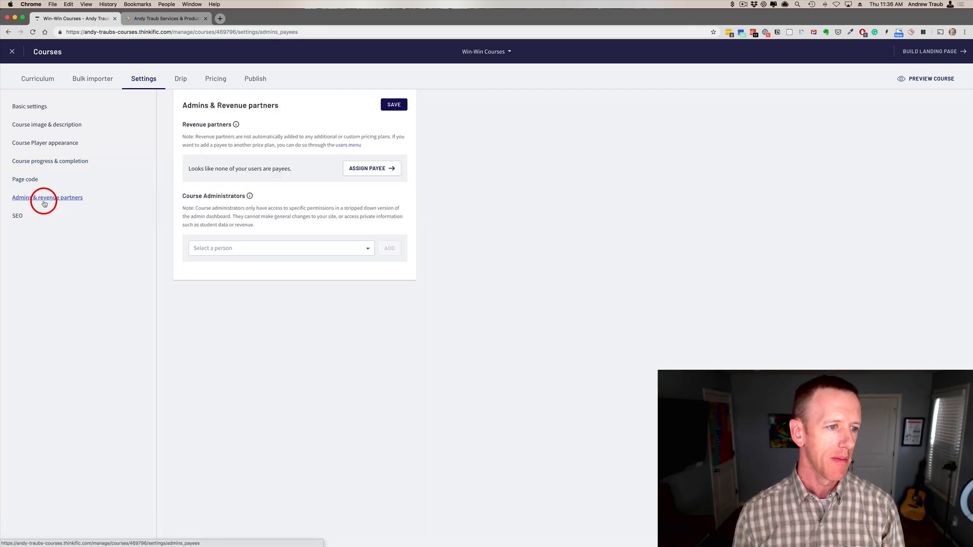
pyautogui.click(17, 216)
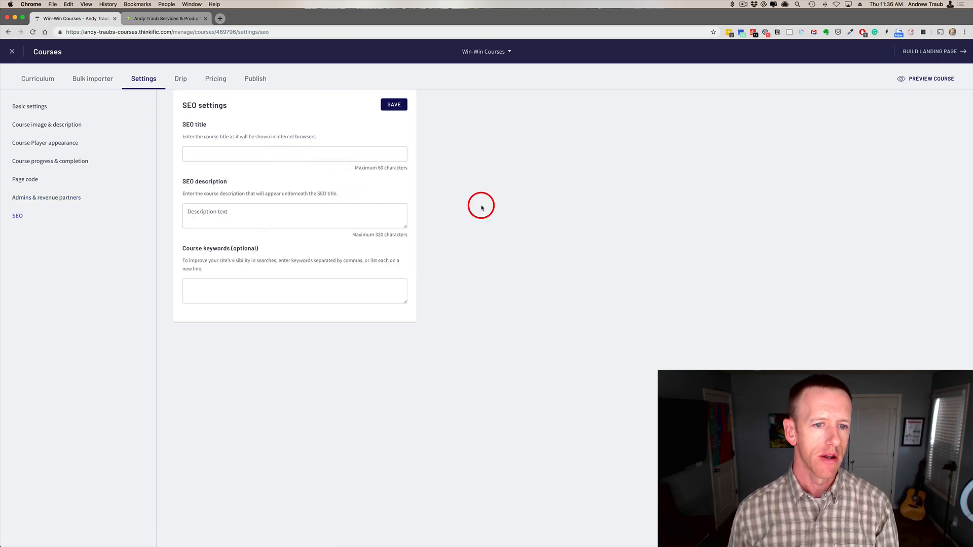
# Step: Create a drip schedule for the course and set its drip type to Course release date
pyautogui.click(181, 79)
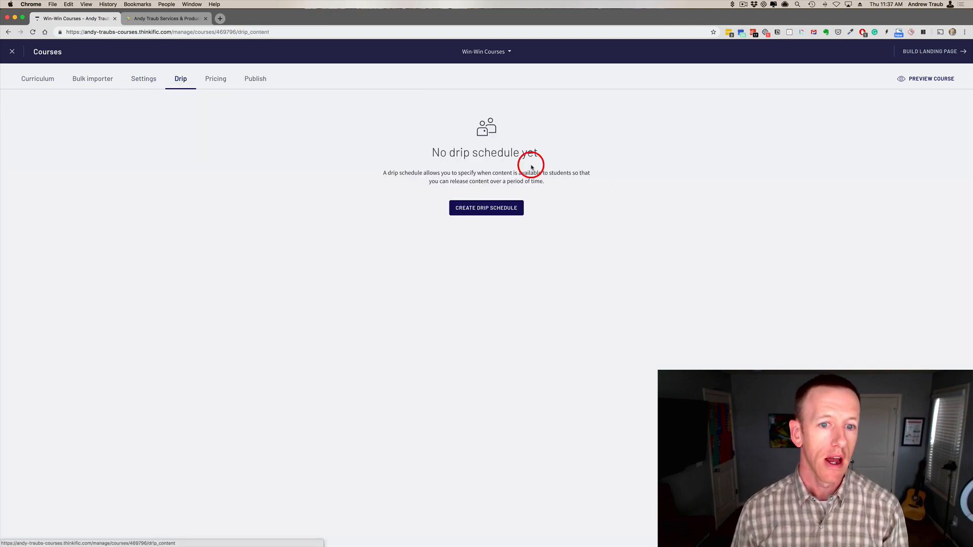
pyautogui.click(501, 207)
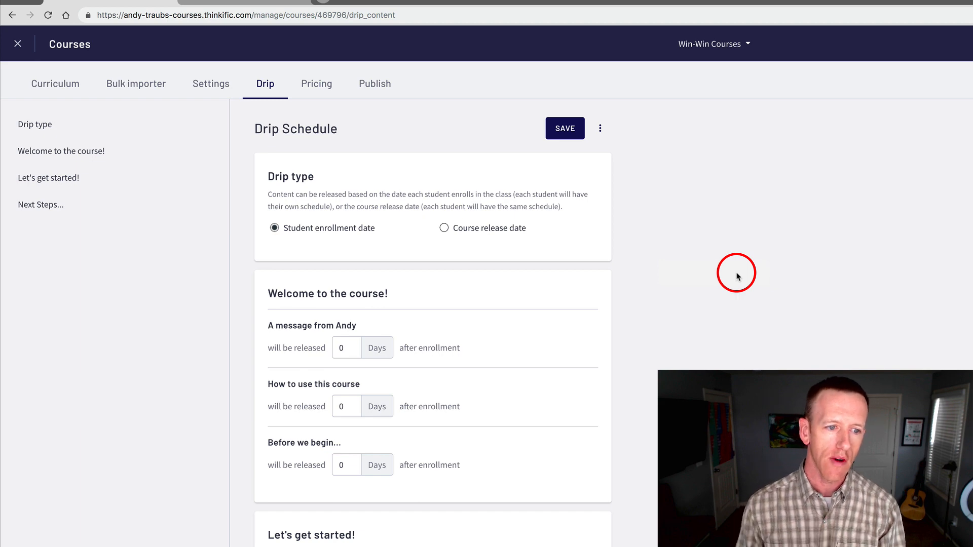
pyautogui.click(506, 234)
pyautogui.click(810, 78)
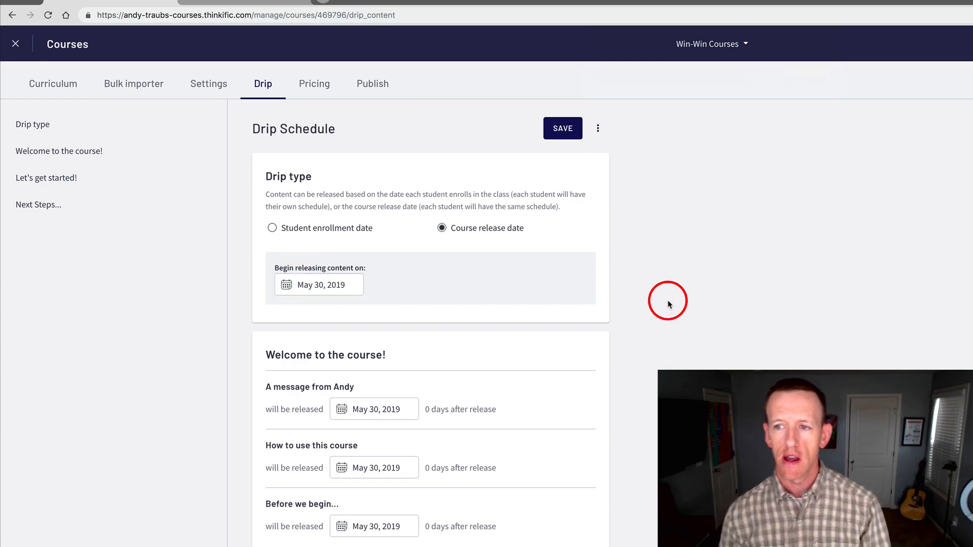
# Step: Set the drip schedule to begin releasing content on Jun 05, 2019
pyautogui.click(320, 285)
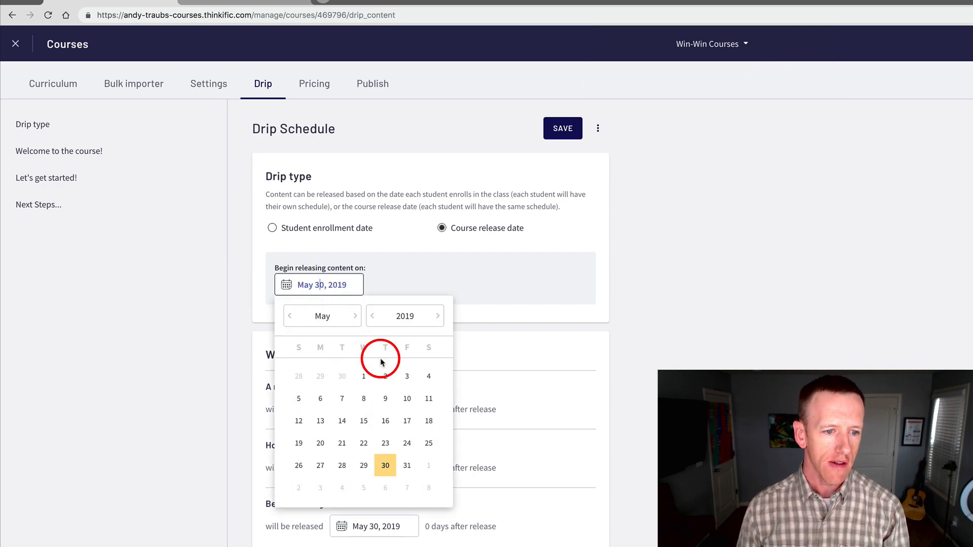
pyautogui.click(355, 316)
pyautogui.click(365, 401)
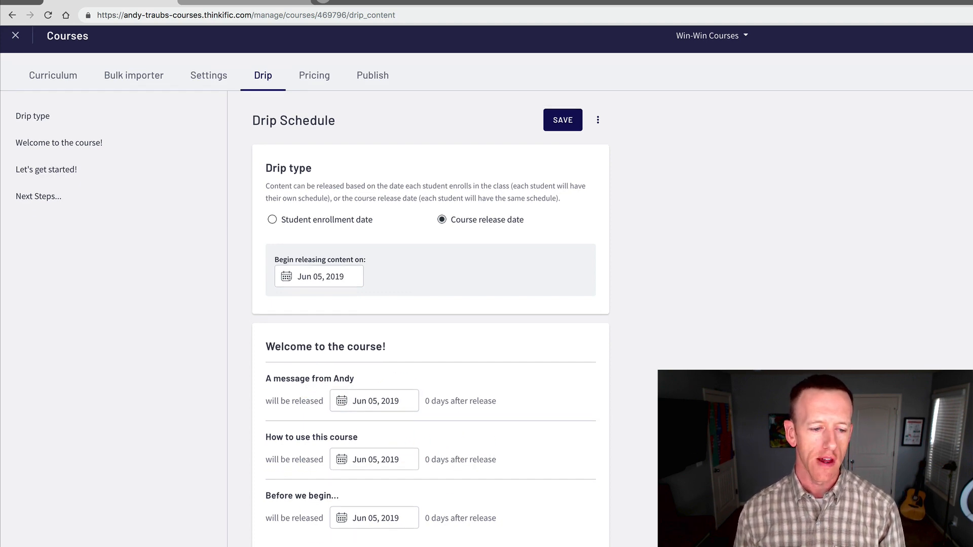
# Step: Set the release date of "The Why" lesson in the "Let's get started!" chapter to Jun 07, 2019
pyautogui.scroll(-5, 606, 448)
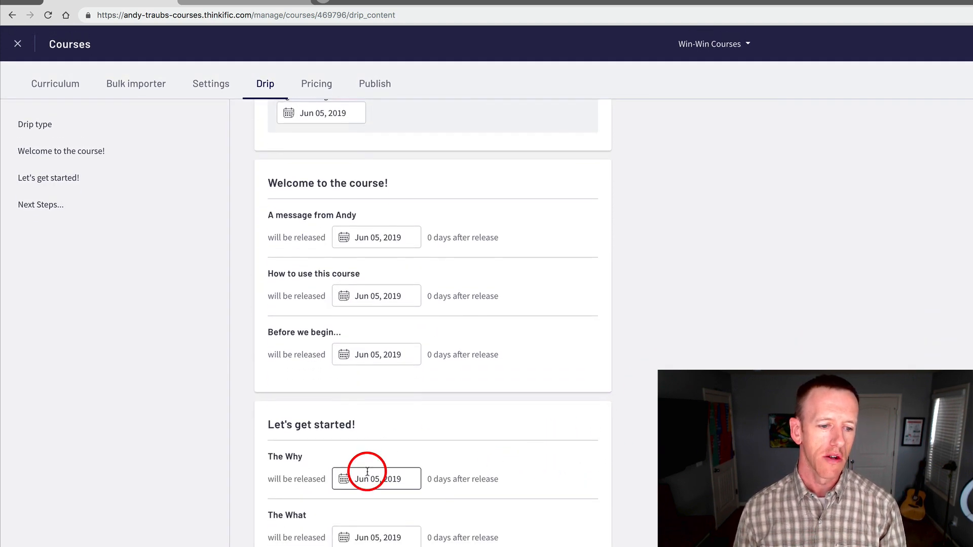
pyautogui.click(379, 484)
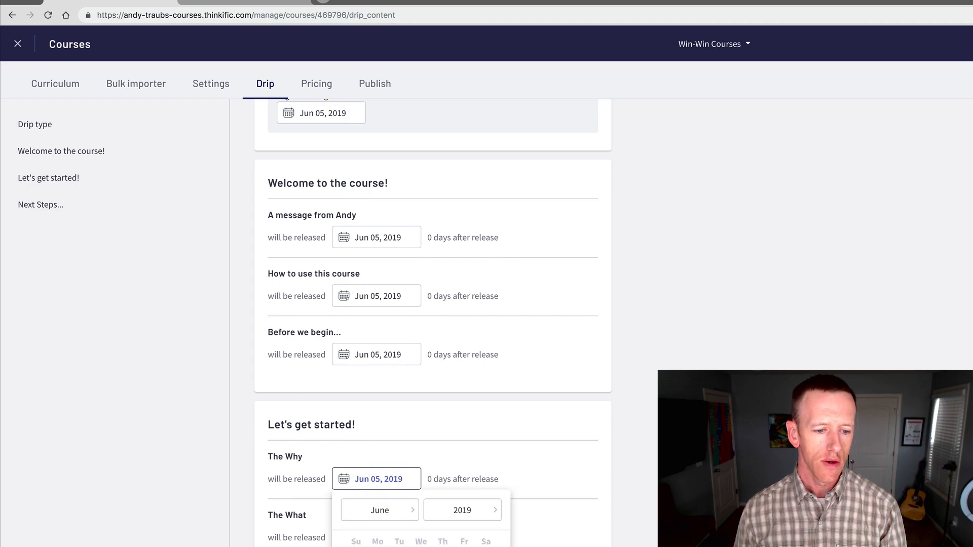
pyautogui.click(464, 546)
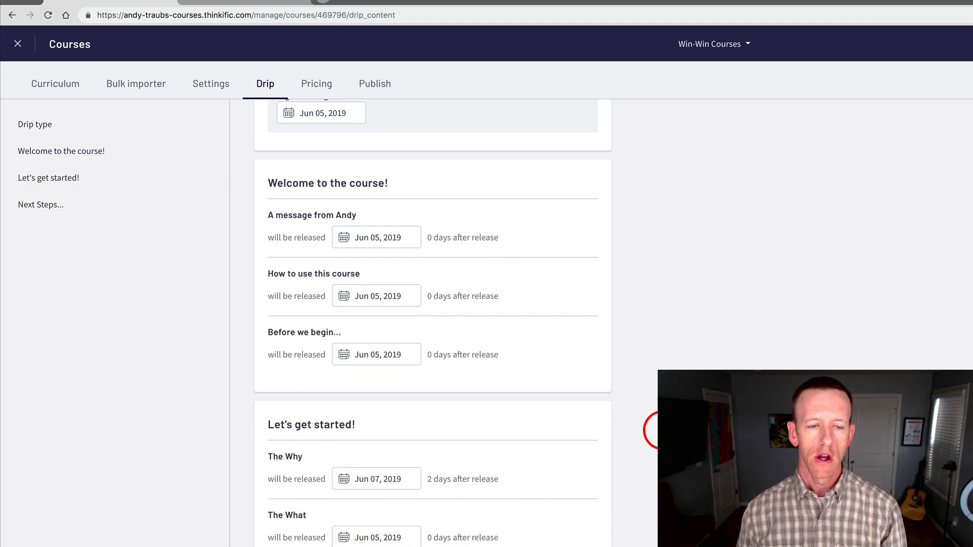
# Step: Switch the drip type to Student enrollment date, accept clearing the course's schedule, and review the day-based release settings
pyautogui.scroll(4, 778, 277)
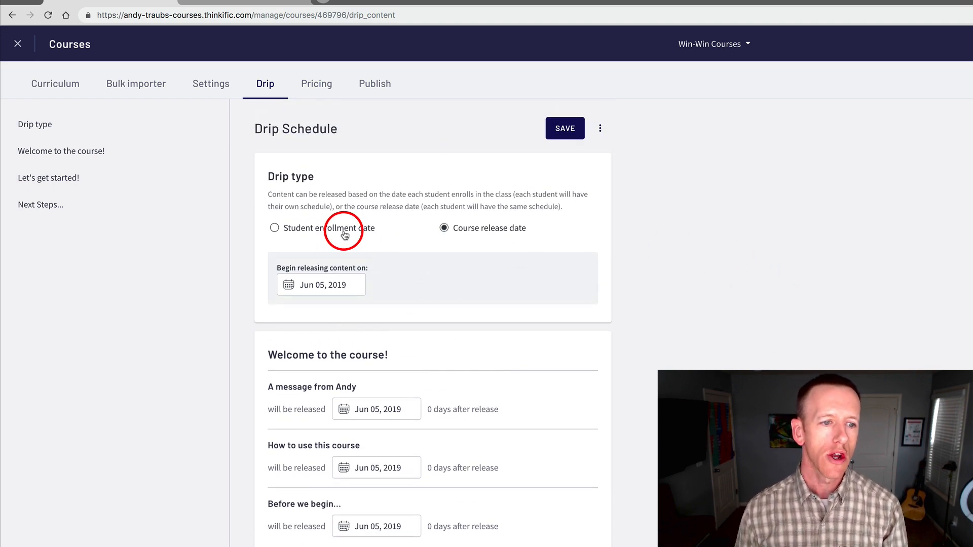
pyautogui.click(344, 234)
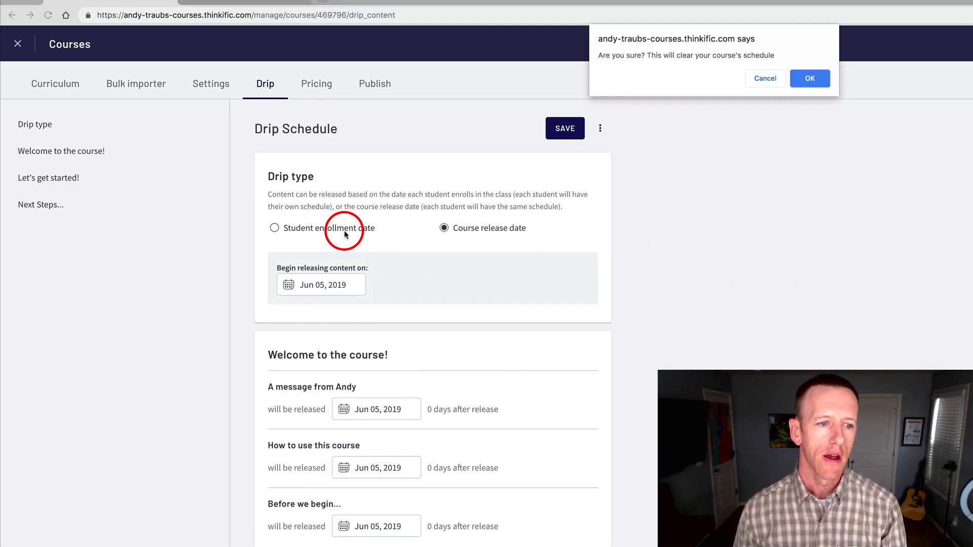
pyautogui.click(812, 78)
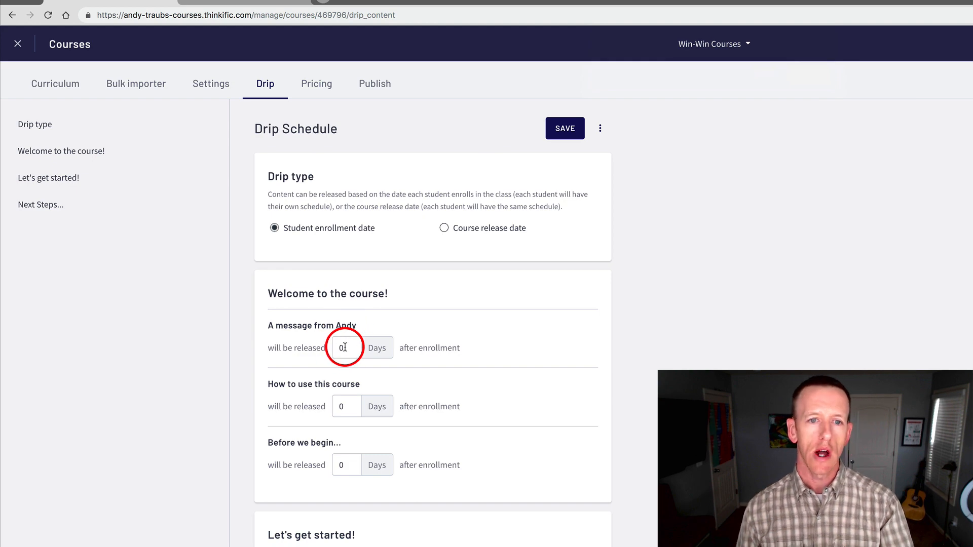
pyautogui.scroll(-5, 462, 438)
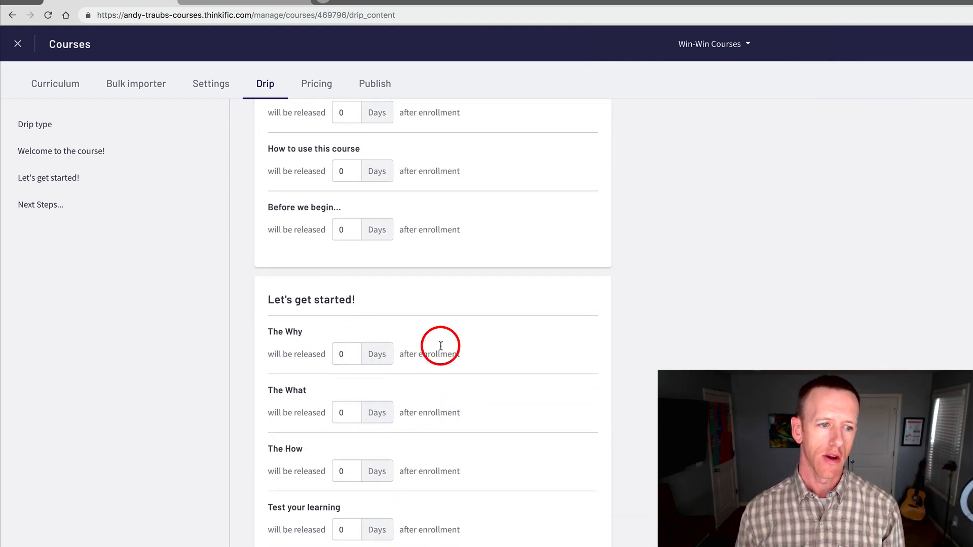
pyautogui.scroll(5, 315, 347)
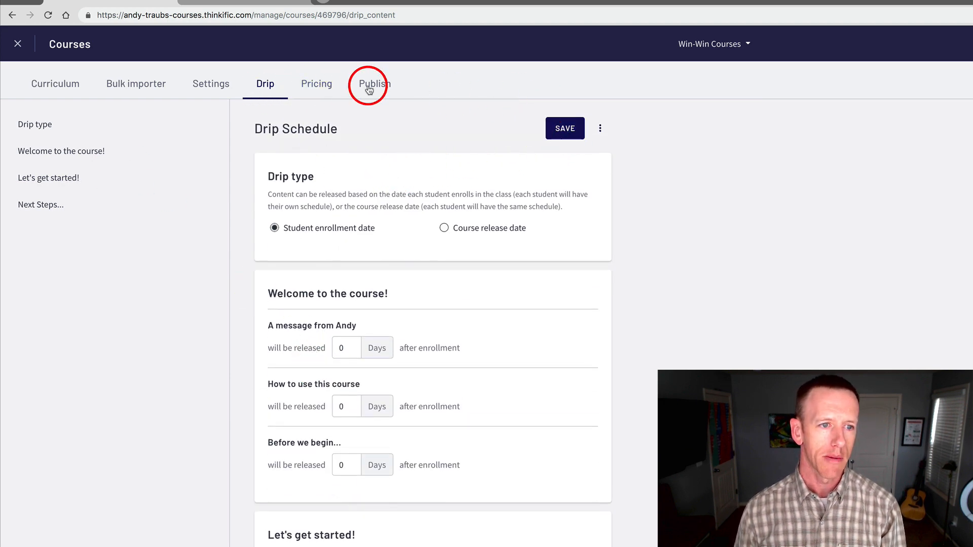
# Step: Set the course's primary pricing to a one-time payment of $197 and save it
pyautogui.click(317, 87)
pyautogui.click(825, 104)
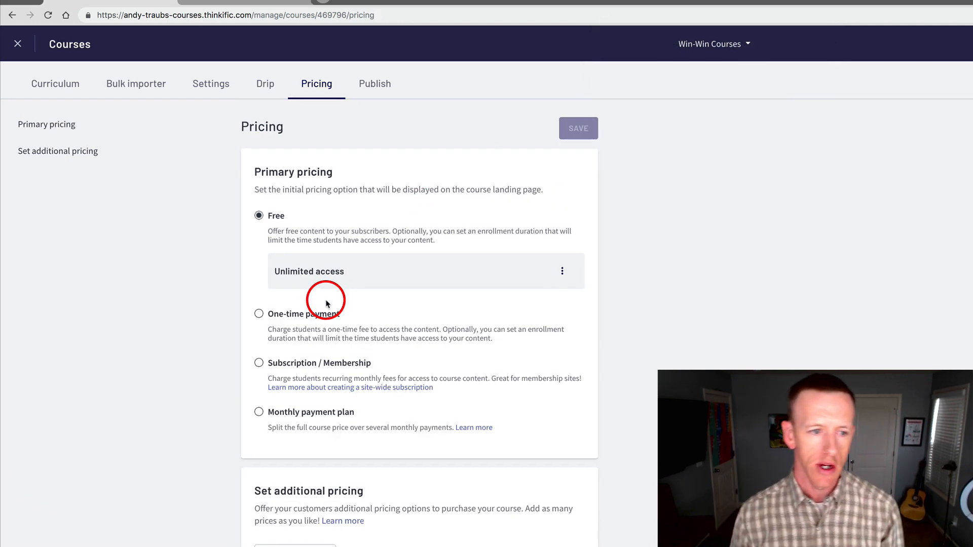
pyautogui.click(259, 314)
pyautogui.click(321, 326)
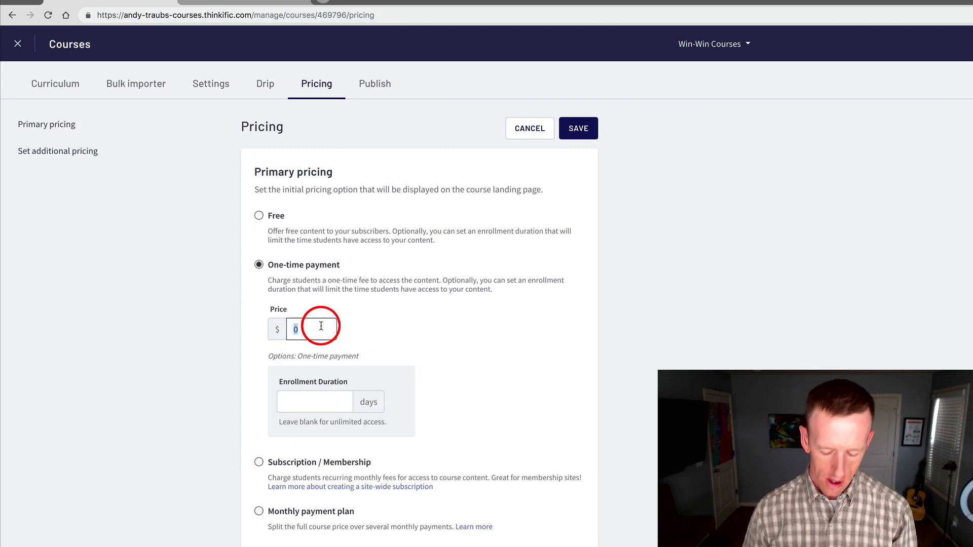
pyautogui.write('197')
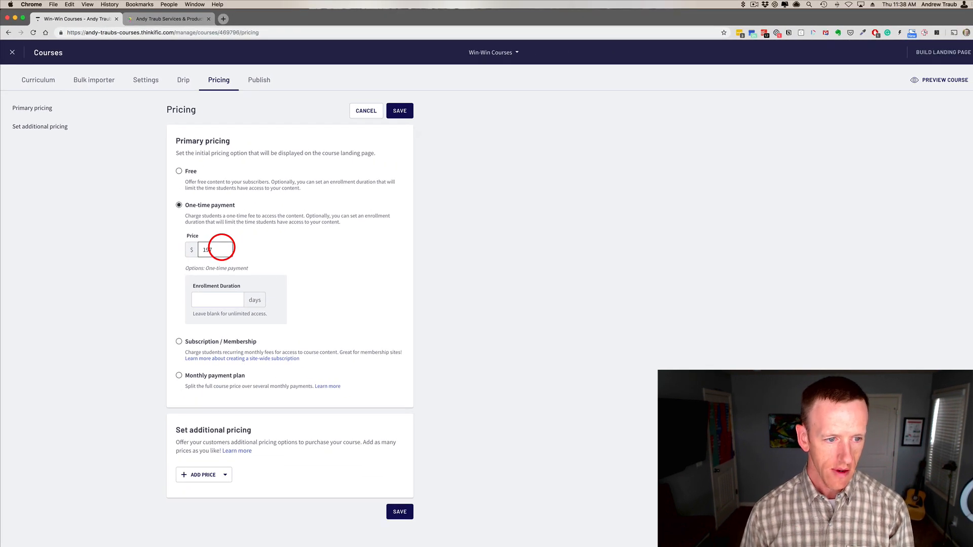
pyautogui.click(308, 256)
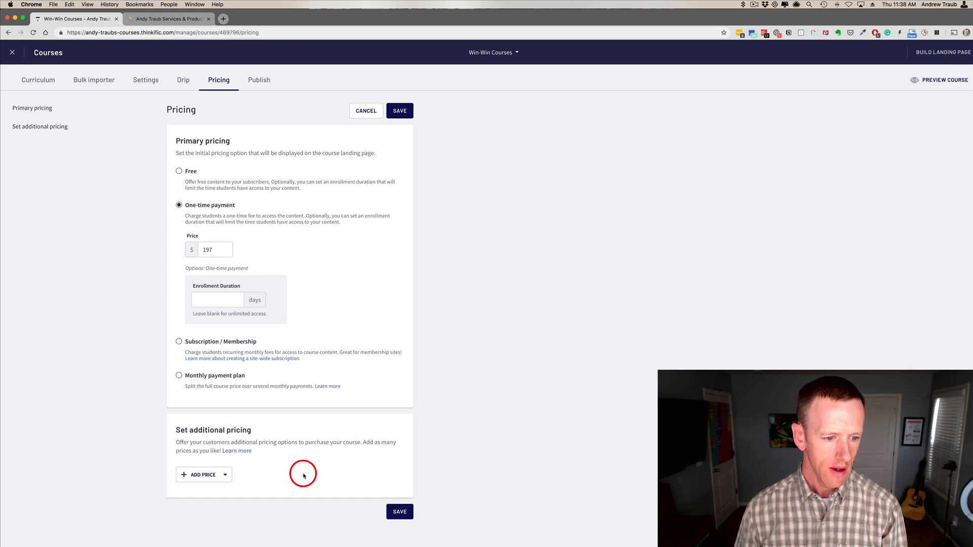
pyautogui.click(399, 111)
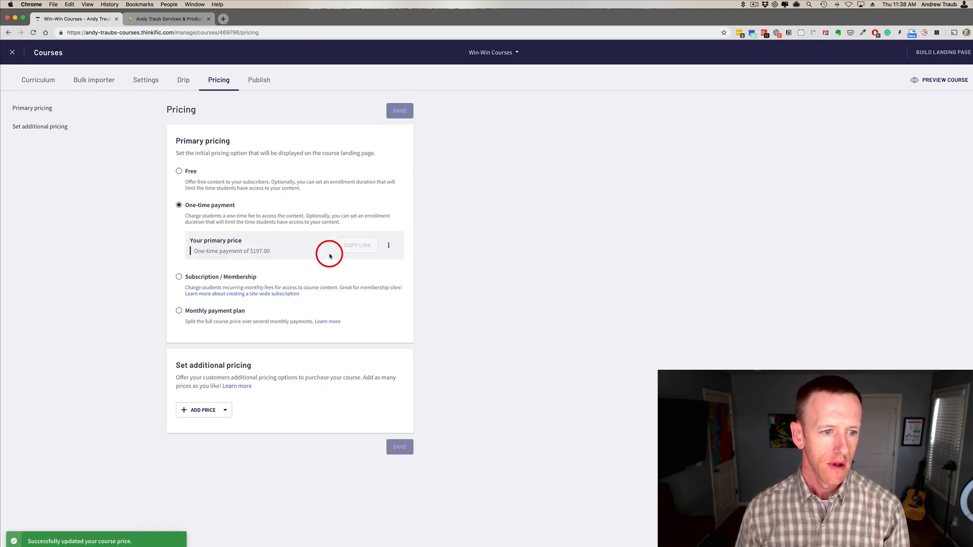
# Step: Add a monthly payment plan labelled "Two pay option" with $110 per payment over 2 months, and save it
pyautogui.click(202, 410)
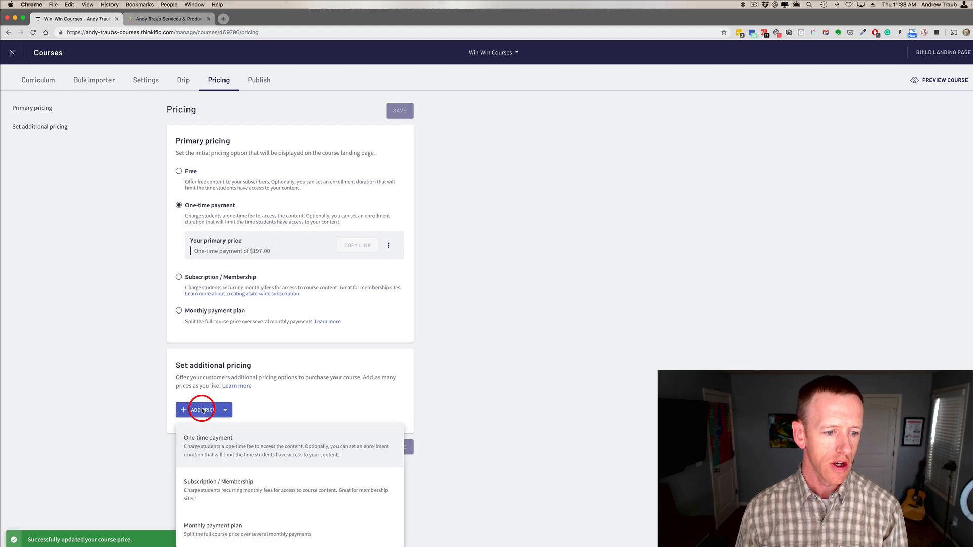
pyautogui.click(217, 528)
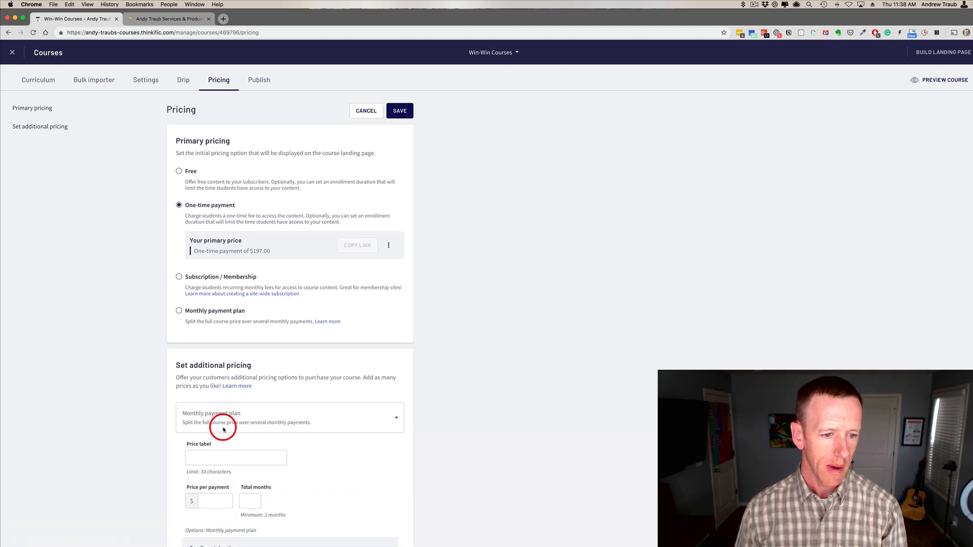
pyautogui.scroll(-1, 207, 489)
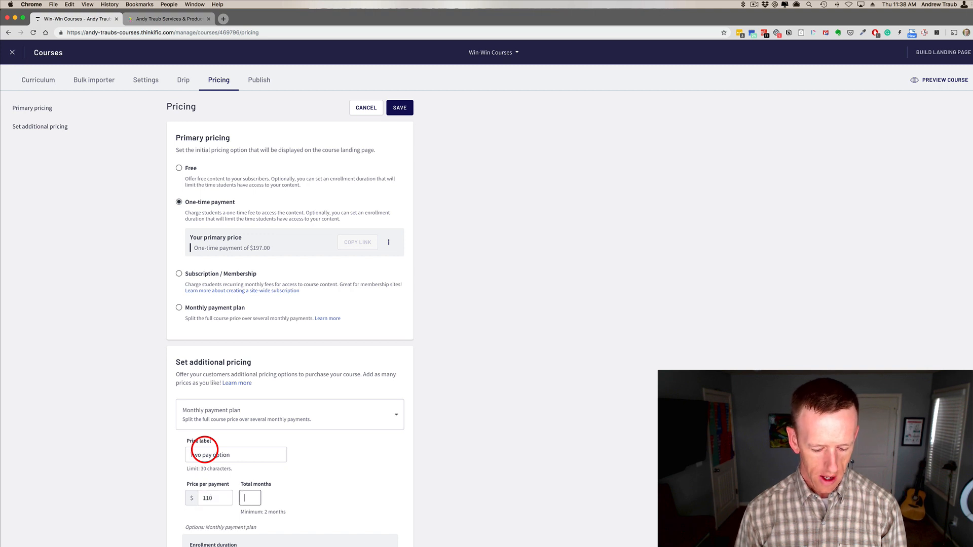
pyautogui.scroll(-3, 204, 449)
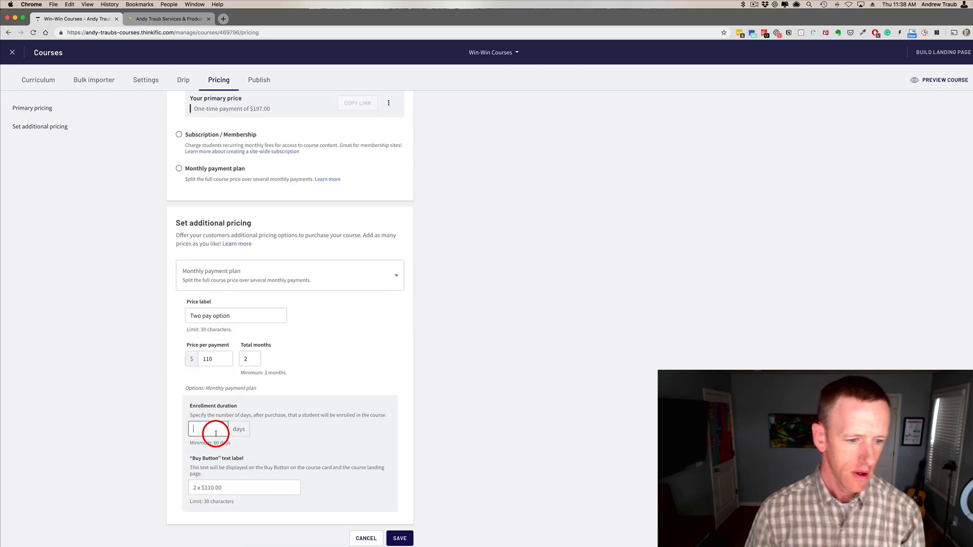
pyautogui.click(213, 432)
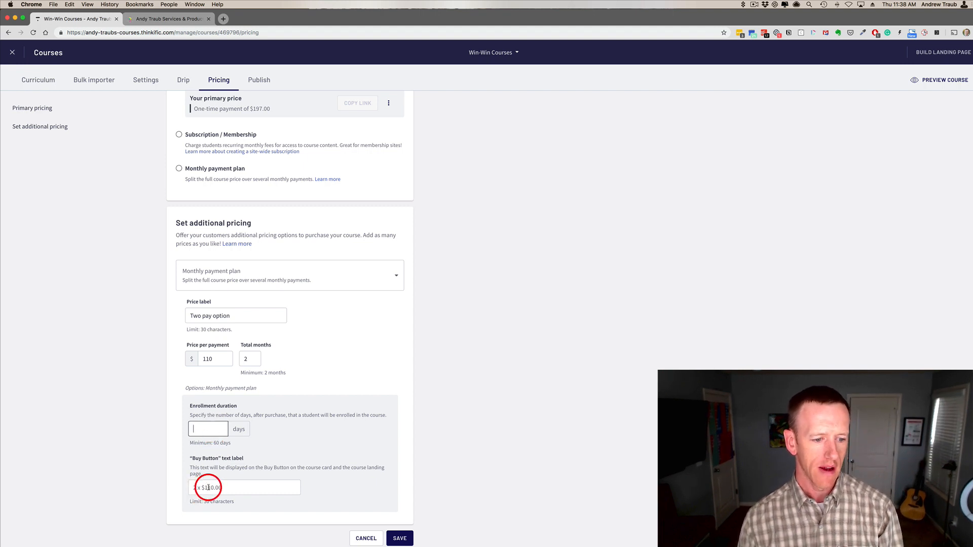
pyautogui.click(400, 539)
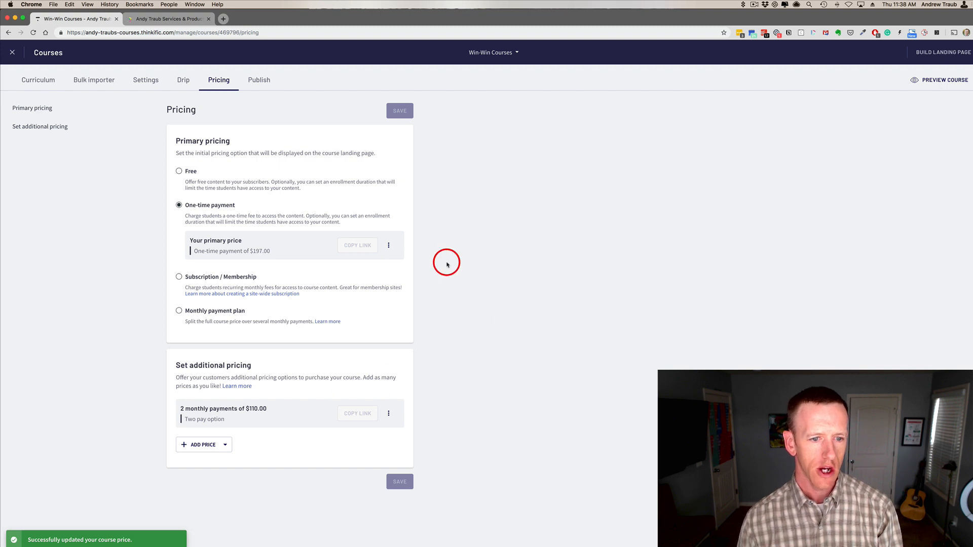
# Step: Publish the Win-Win Courses course so that students can purchase or enroll
pyautogui.click(261, 83)
pyautogui.click(217, 85)
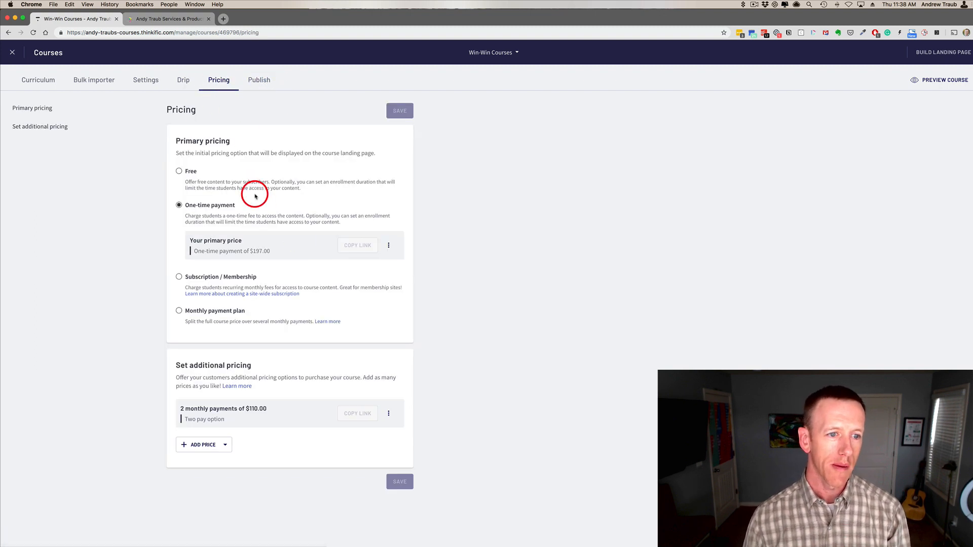
pyautogui.click(256, 82)
pyautogui.click(591, 117)
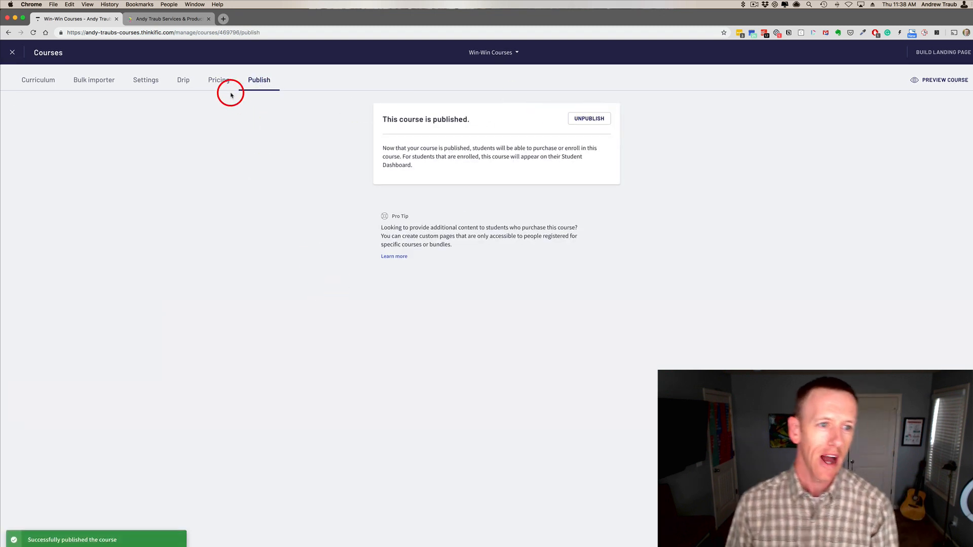
# Step: Copy the primary price's enrollment link, check its checkout page in an incognito window, and return to the pricing settings
pyautogui.click(216, 83)
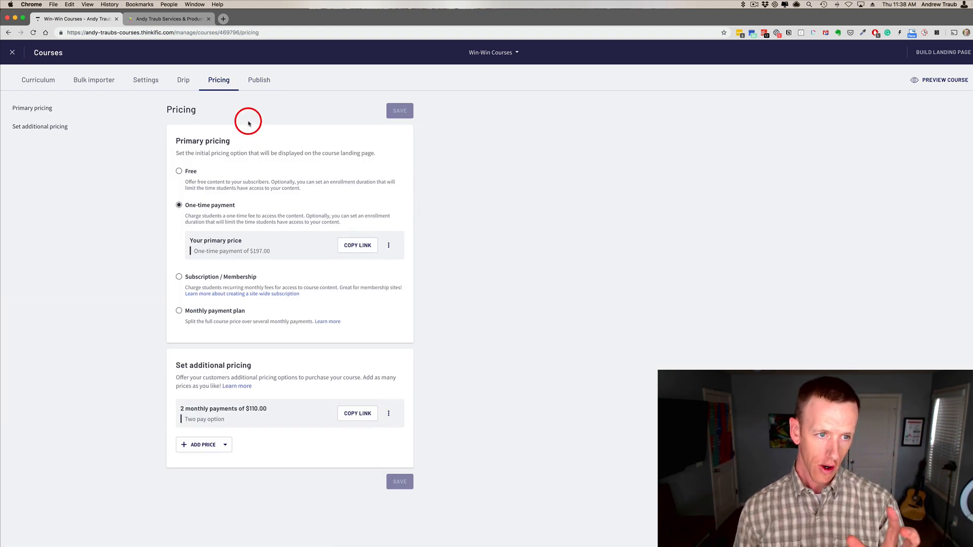
pyautogui.click(358, 245)
pyautogui.press('super+shift+n')
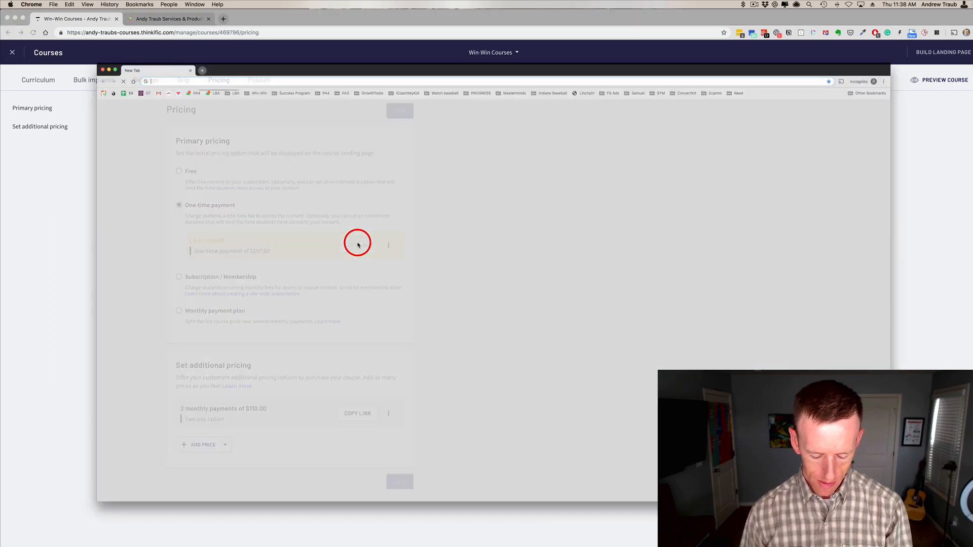
pyautogui.write('https://andy-traubs-courses.thinkific.com/enroll/495068?price_id=520499')
pyautogui.press('Return')
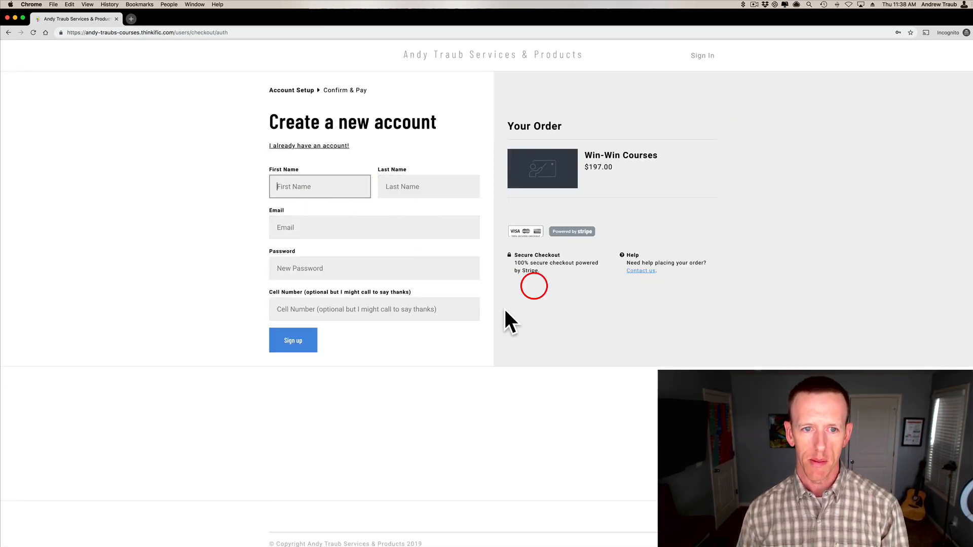
pyautogui.press('super+grave')
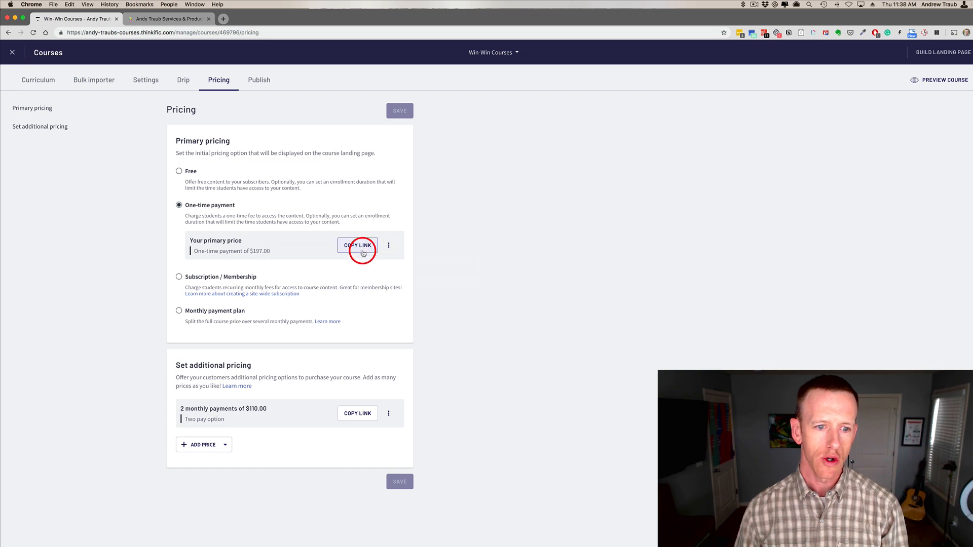
# Step: Open the course landing page in the site builder and examine its header, banner settings and the banner's price choices
pyautogui.click(362, 250)
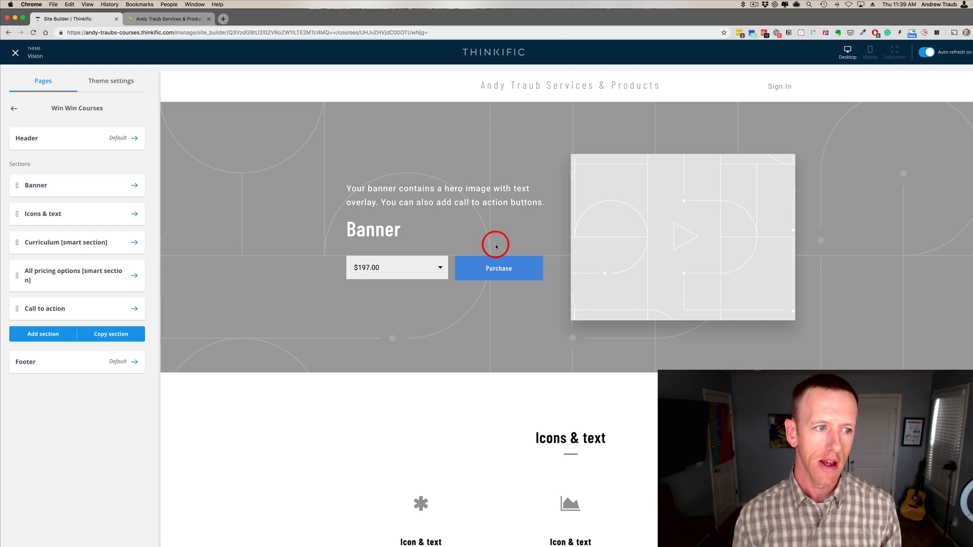
pyautogui.click(58, 145)
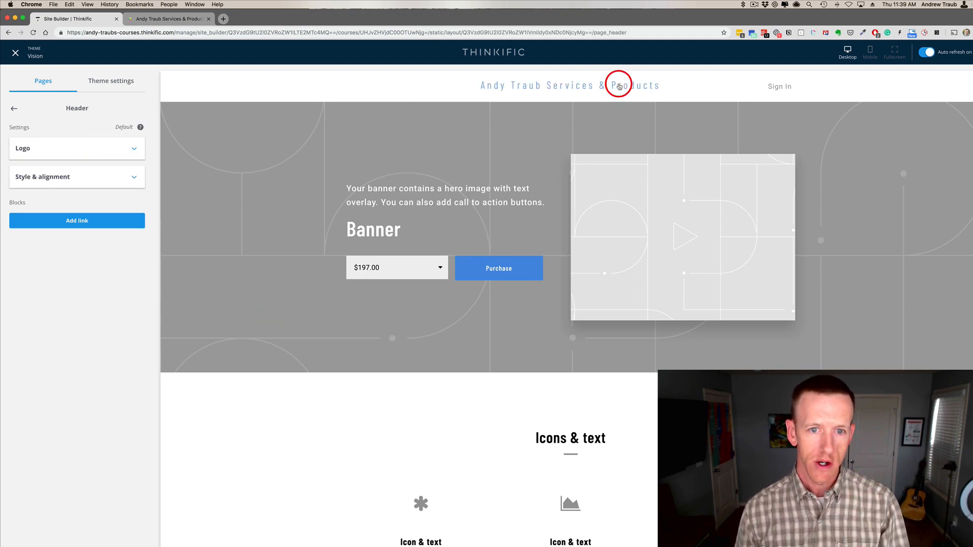
pyautogui.click(14, 108)
pyautogui.click(48, 184)
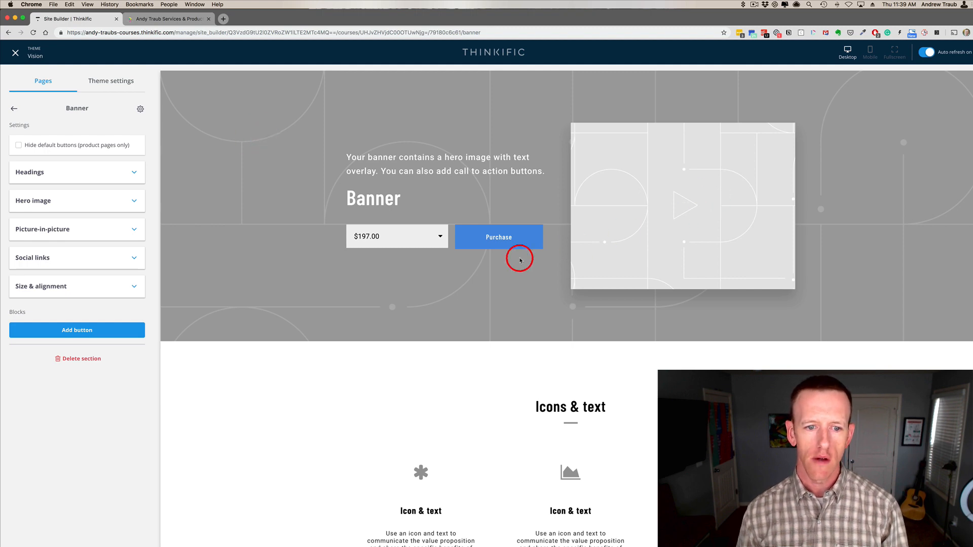
pyautogui.click(440, 237)
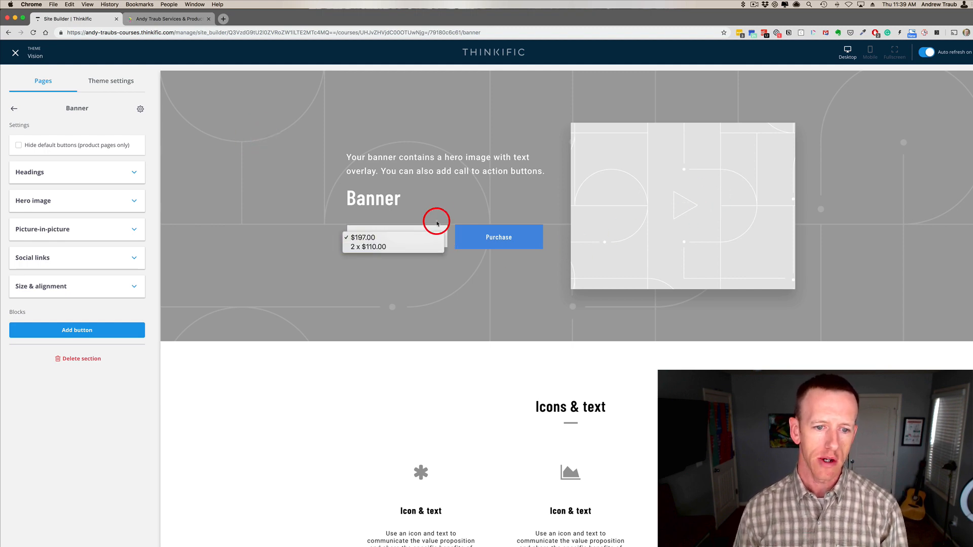
pyautogui.click(435, 218)
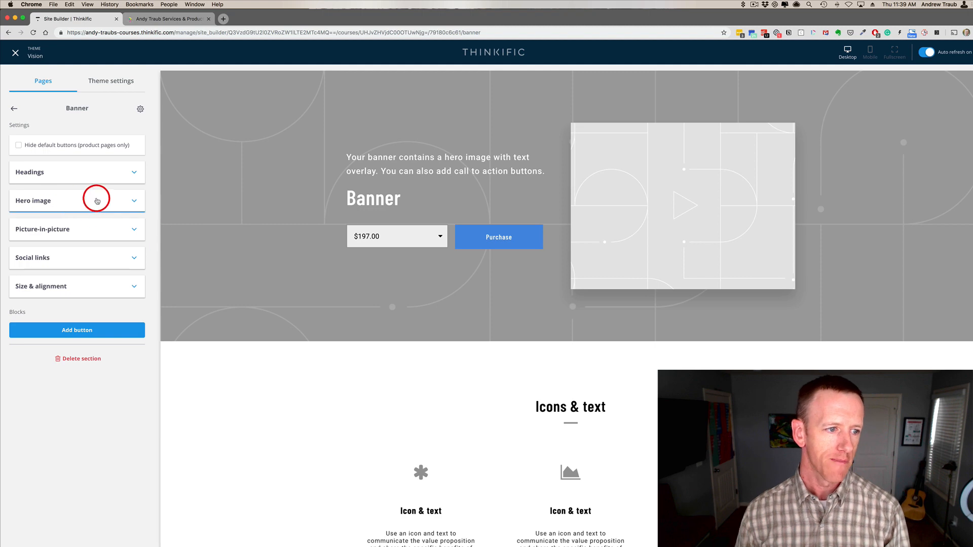
# Step: Reorder the blocks in the Icons & text section to light bulb, chart and asterisk, and return to the section list
pyautogui.click(15, 110)
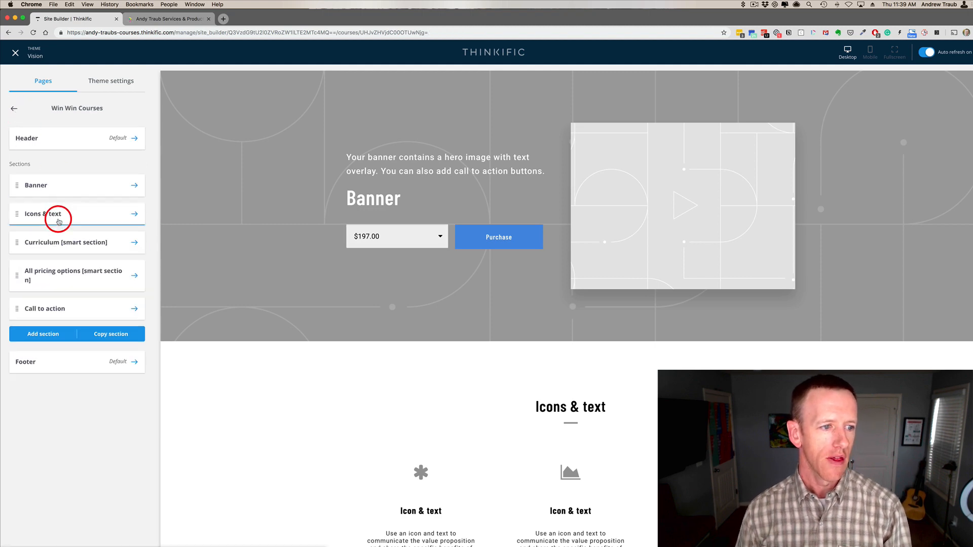
pyautogui.click(59, 215)
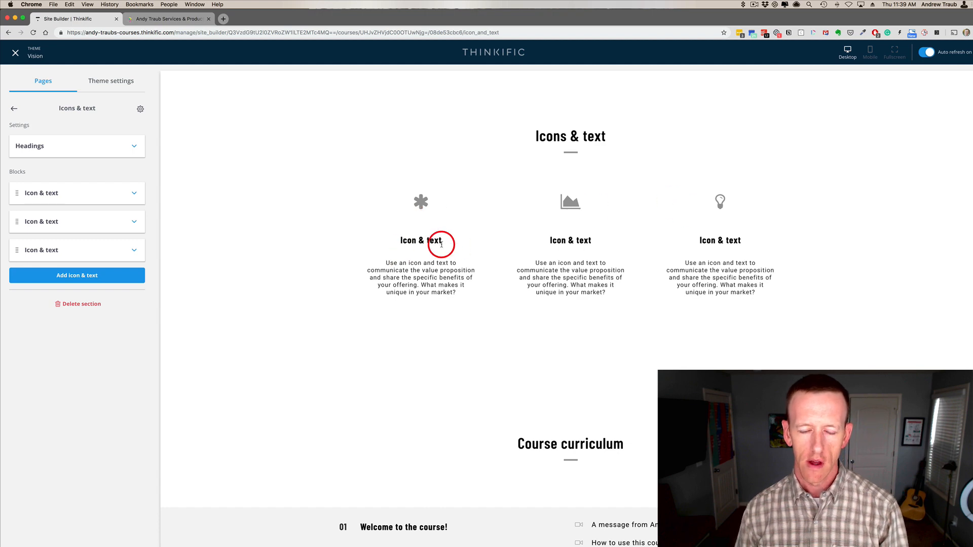
pyautogui.click(46, 194)
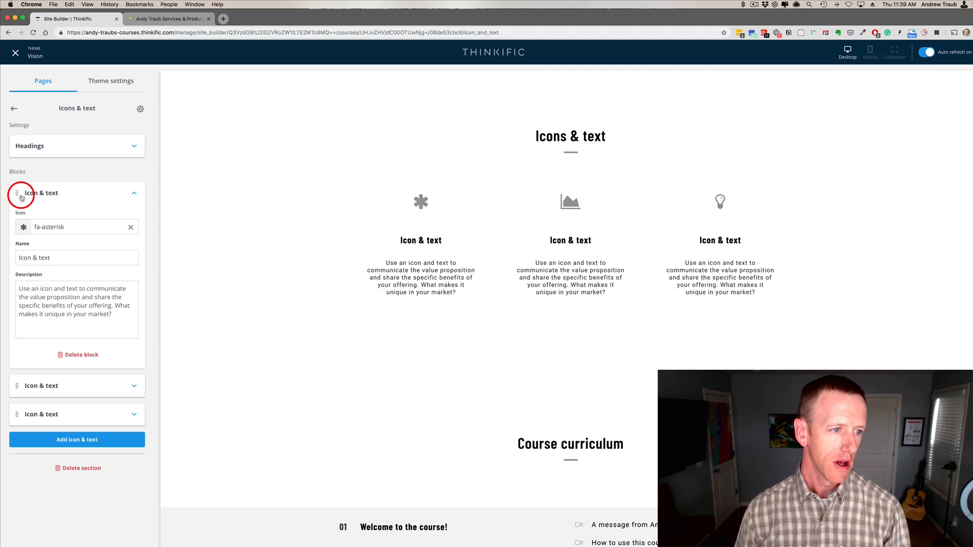
pyautogui.moveTo(18, 193); pyautogui.dragTo(23, 367)
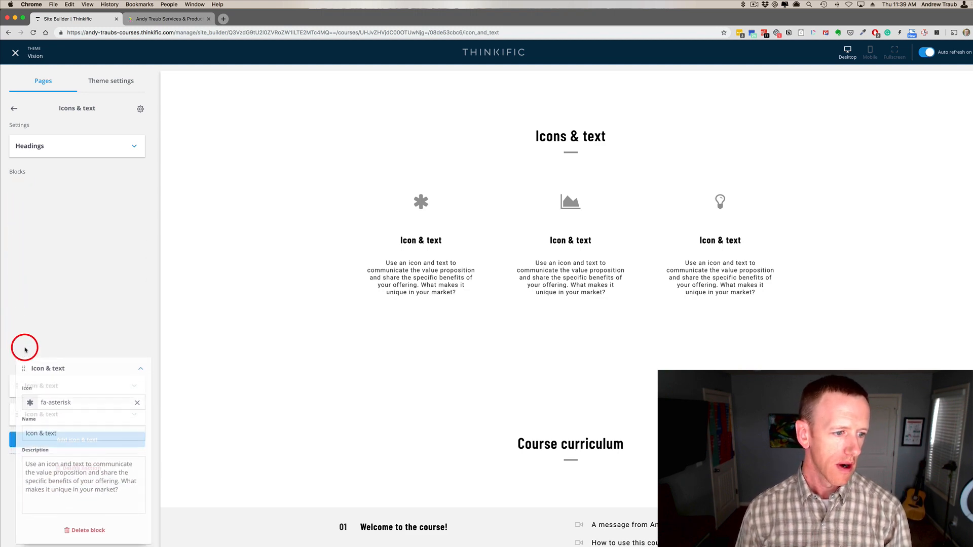
pyautogui.click(134, 193)
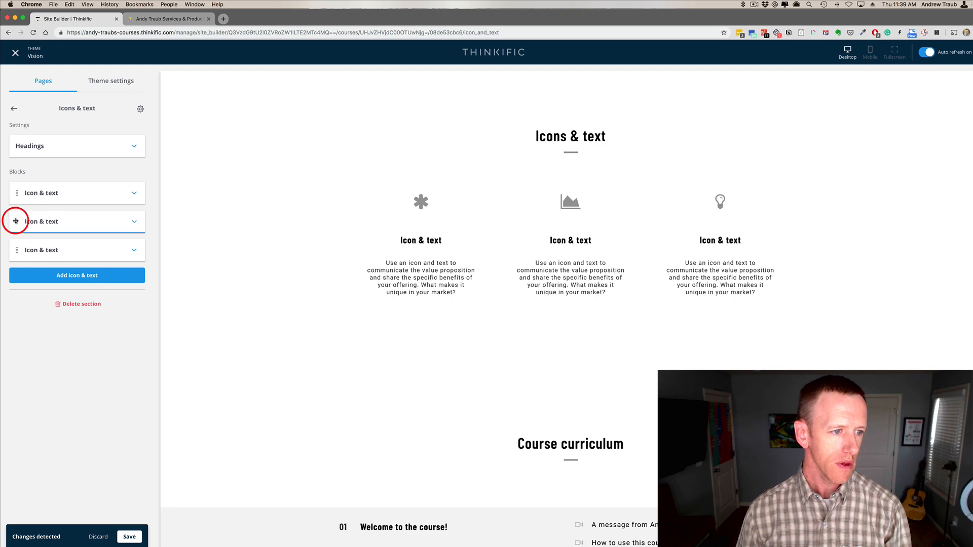
pyautogui.moveTo(16, 220); pyautogui.dragTo(15, 184)
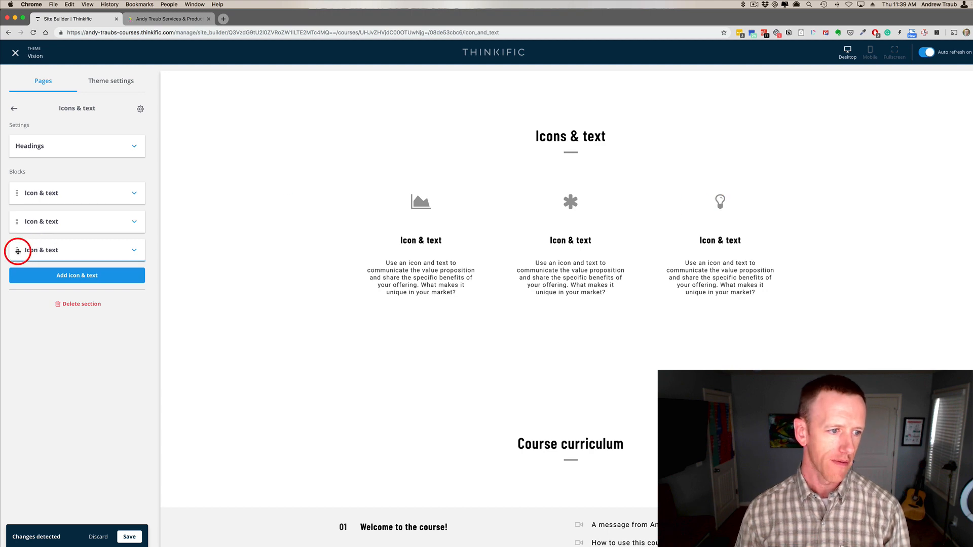
pyautogui.moveTo(18, 250); pyautogui.dragTo(17, 177)
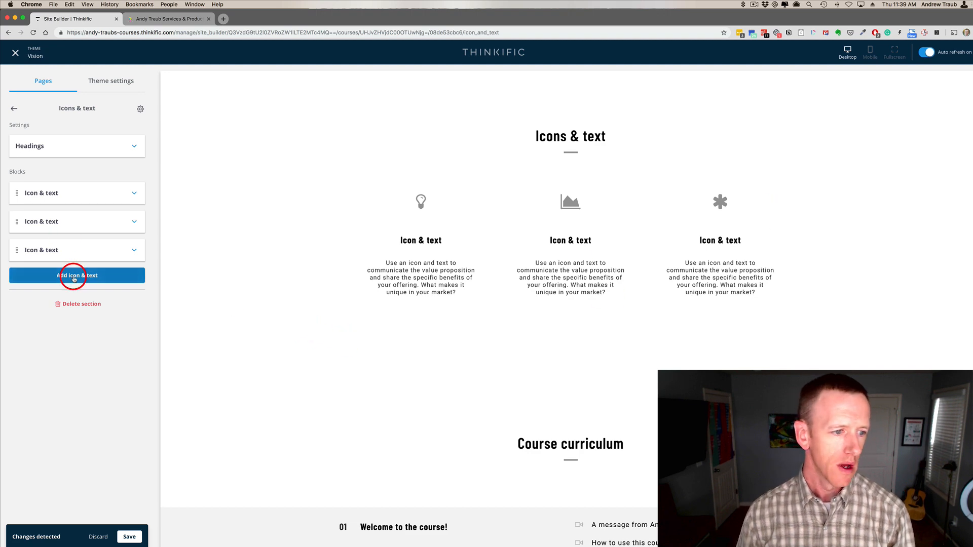
pyautogui.click(13, 110)
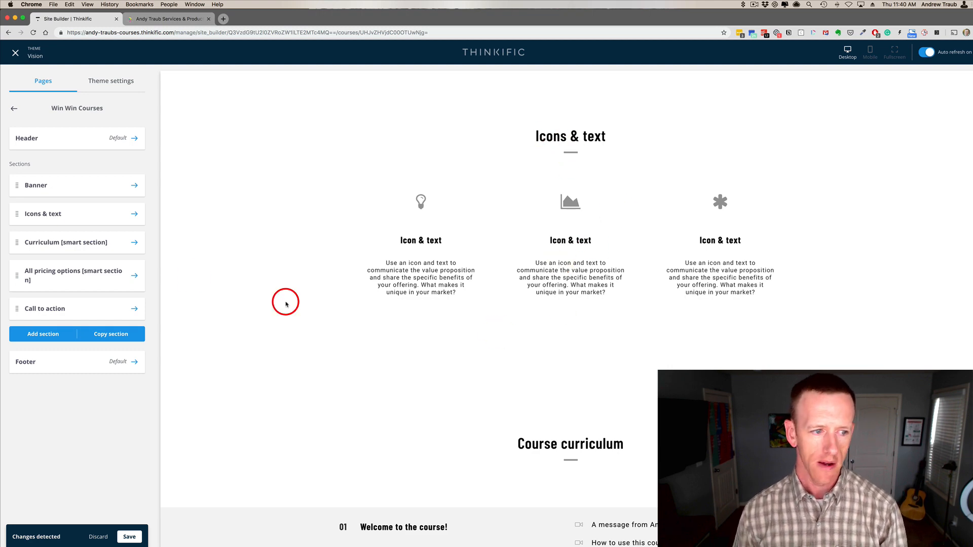
# Step: Turn off Collapsed by default in the Curriculum section, set its heading to "The Curriculum" and subheading to "This is what's inside the course", and save
pyautogui.click(76, 243)
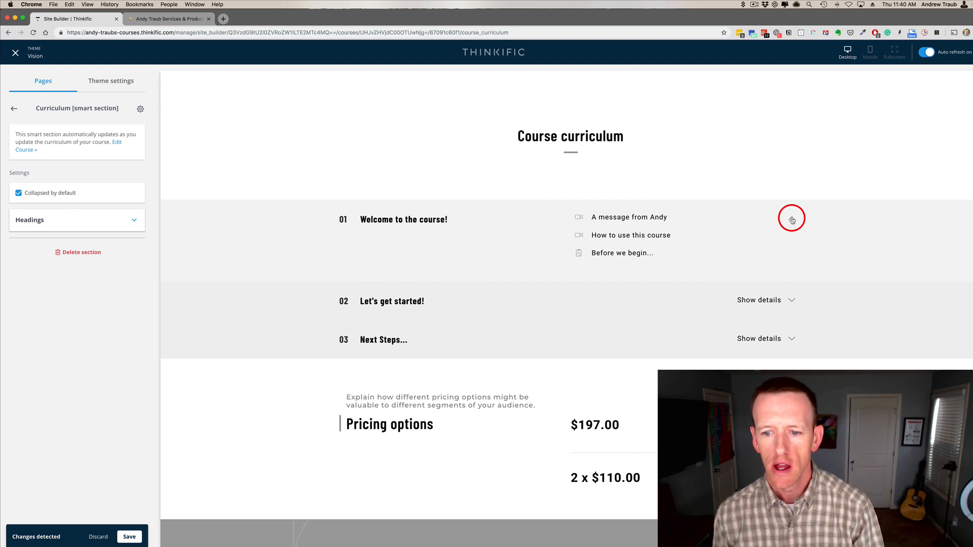
pyautogui.click(792, 220)
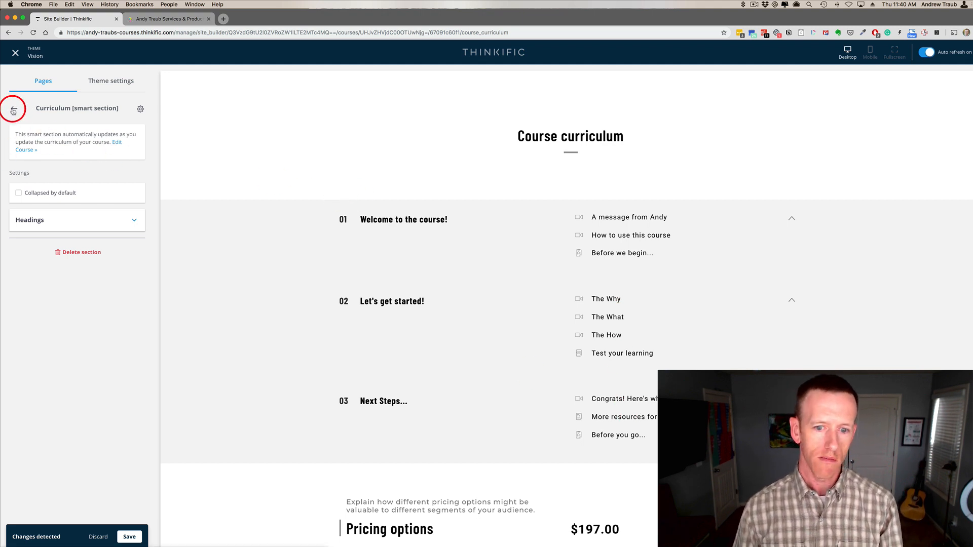
pyautogui.click(124, 220)
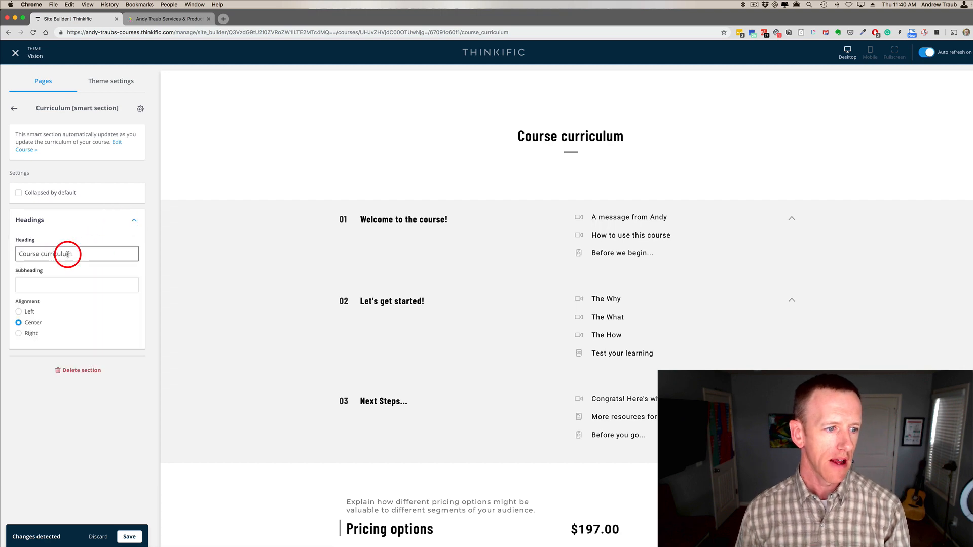
pyautogui.tripleClick(52, 256)
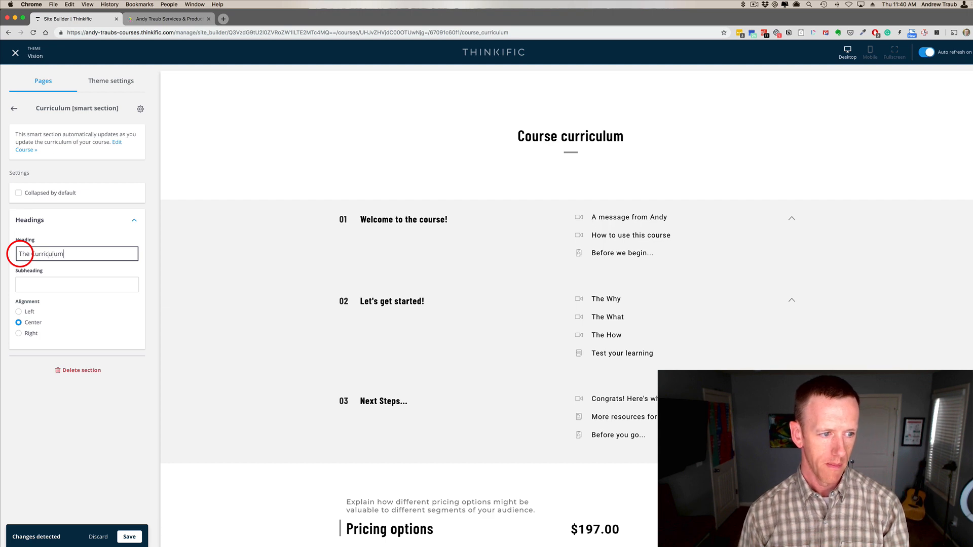
pyautogui.click(27, 285)
pyautogui.write("Thi is what's inside the course")
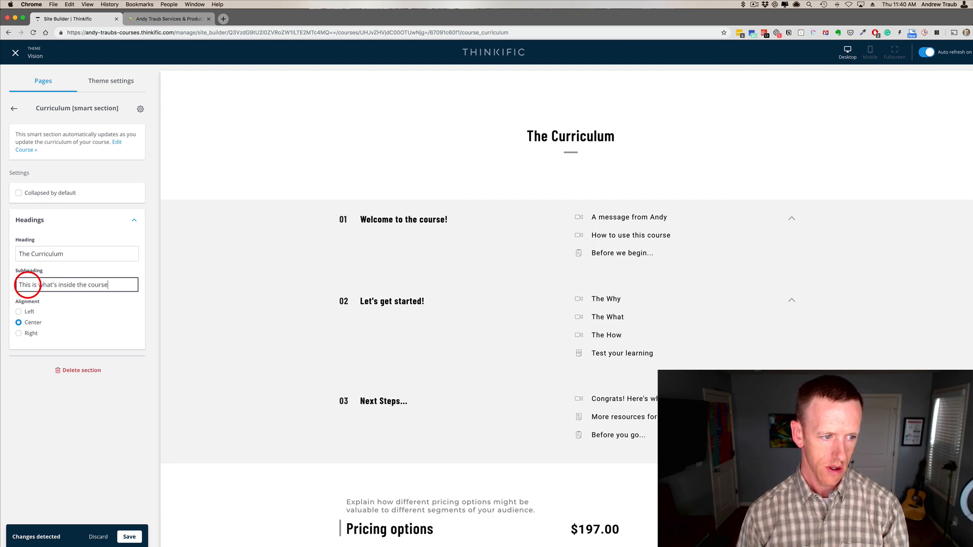
pyautogui.click(130, 537)
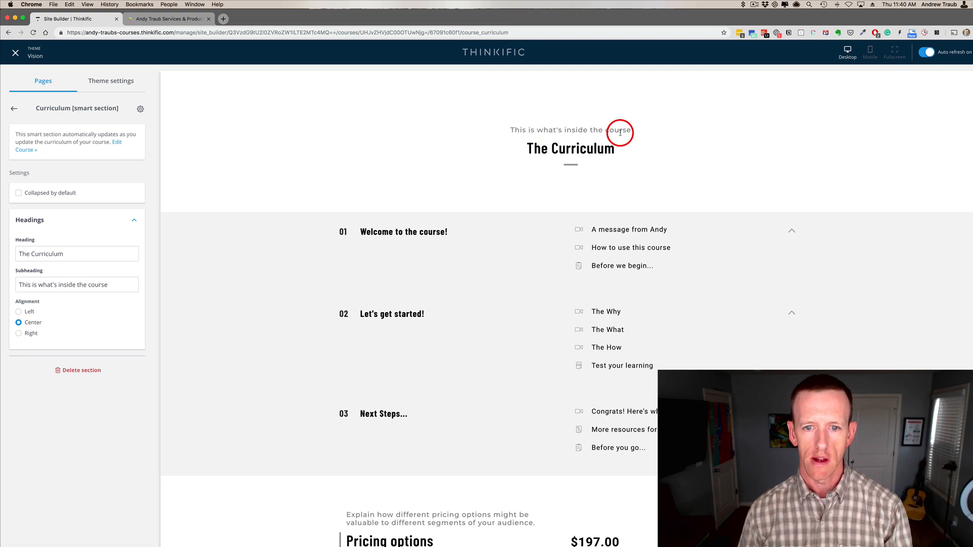
pyautogui.click(15, 110)
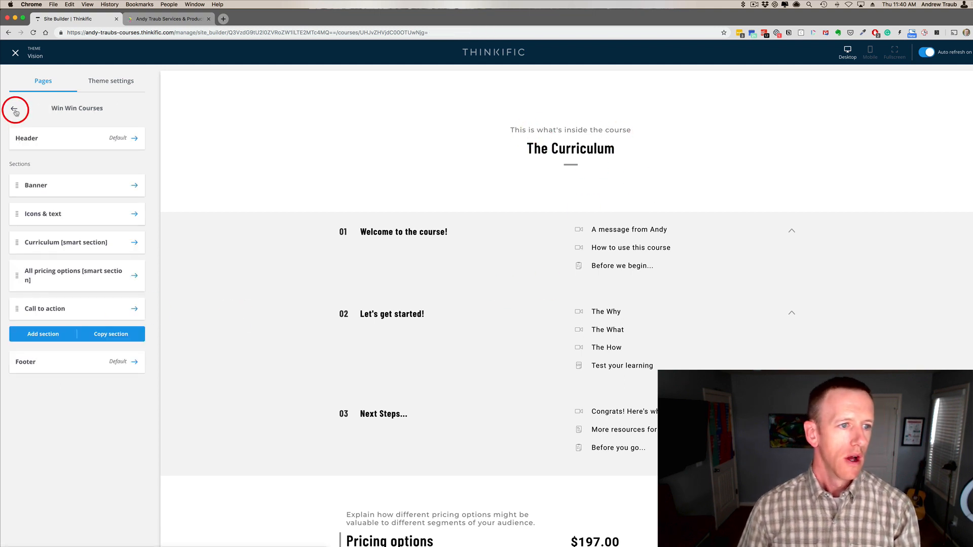
# Step: Review the heading and button settings of the All pricing options section, and change its layout to One Column
pyautogui.click(68, 277)
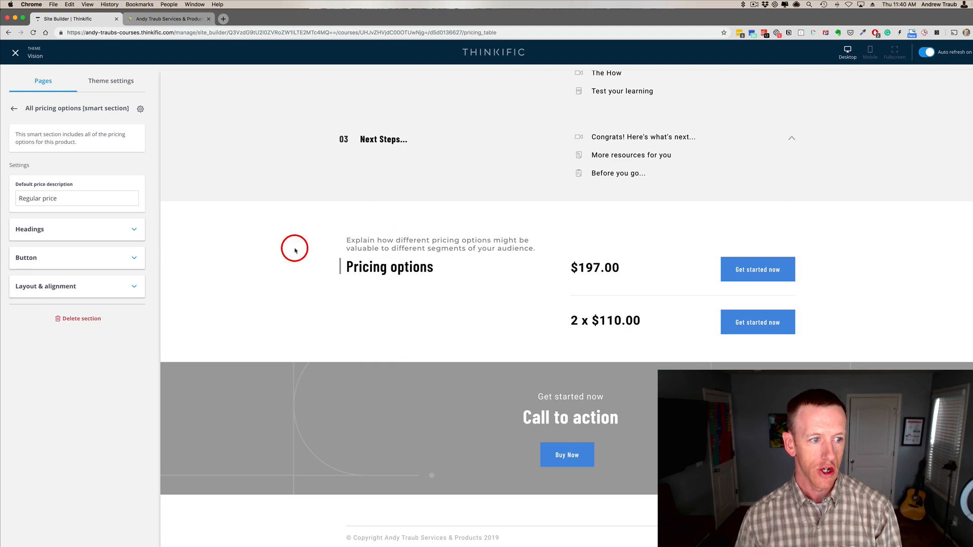
pyautogui.click(134, 230)
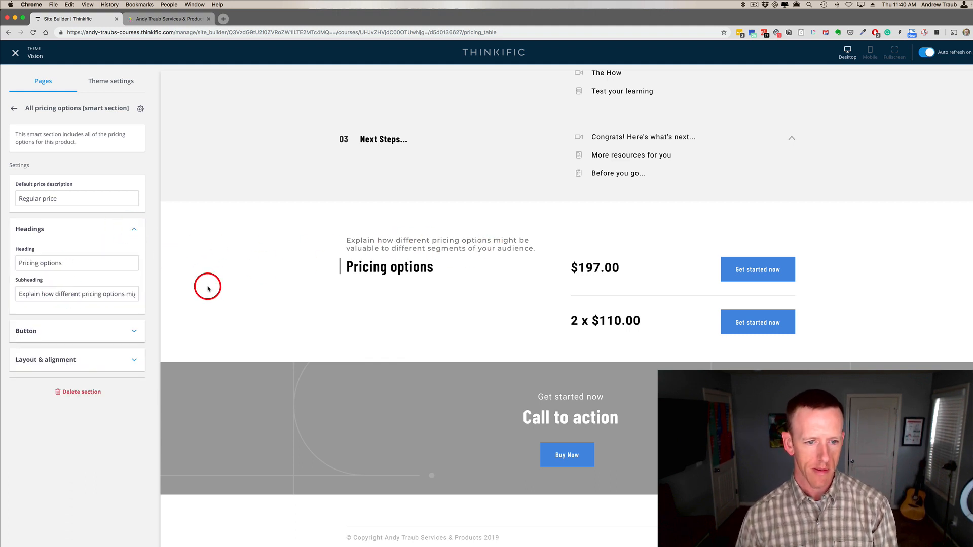
pyautogui.click(36, 333)
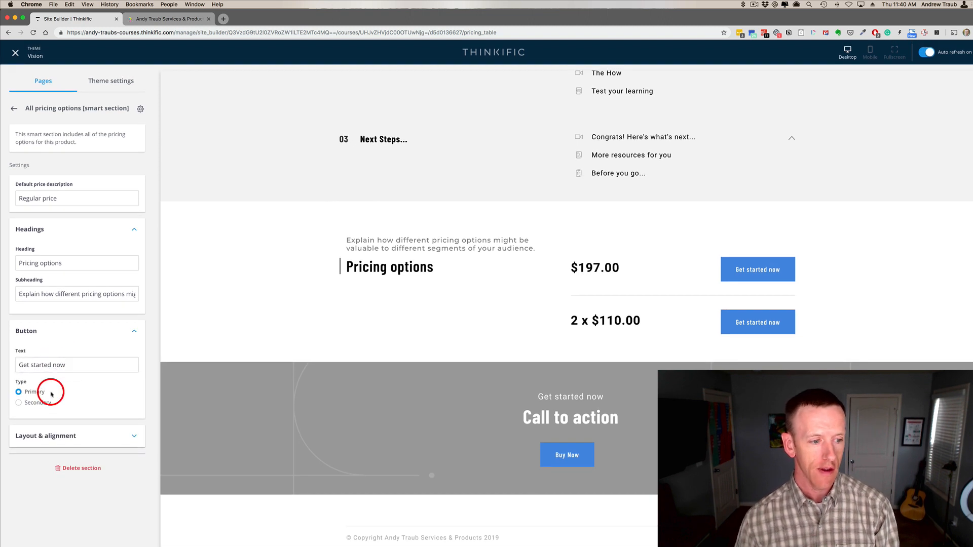
pyautogui.click(60, 435)
pyautogui.scroll(-1, 79, 464)
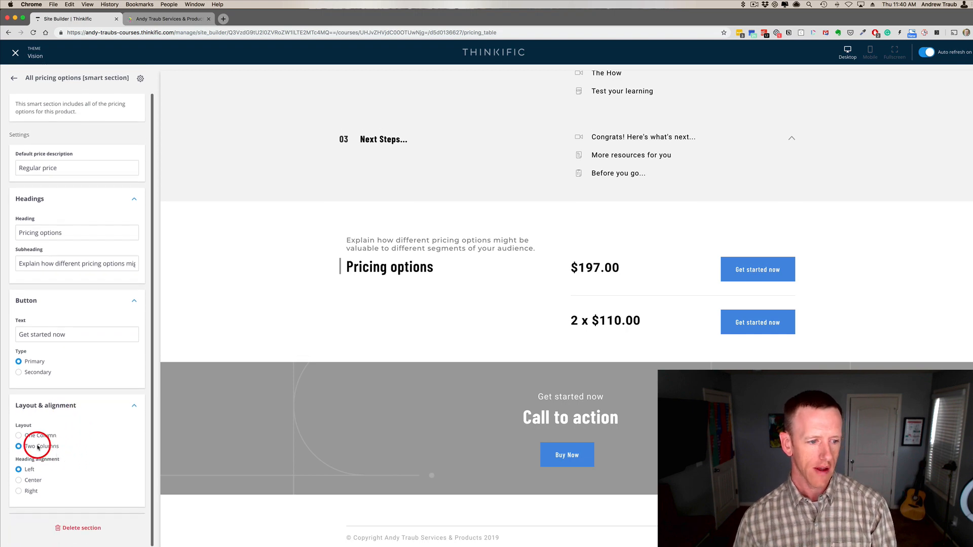
pyautogui.click(40, 439)
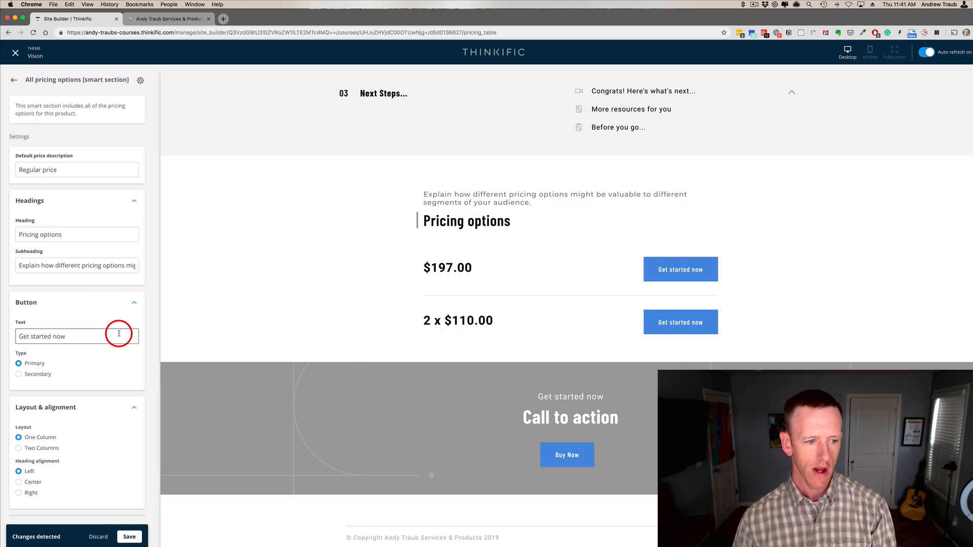
pyautogui.click(13, 80)
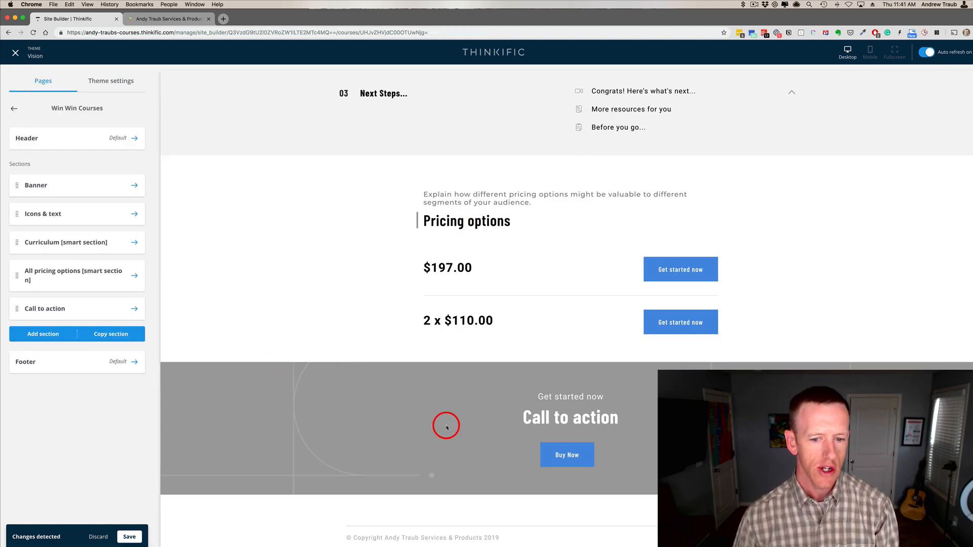
# Step: Look over the Call to action section's settings, and review the landing page preview up to the banner
pyautogui.click(72, 314)
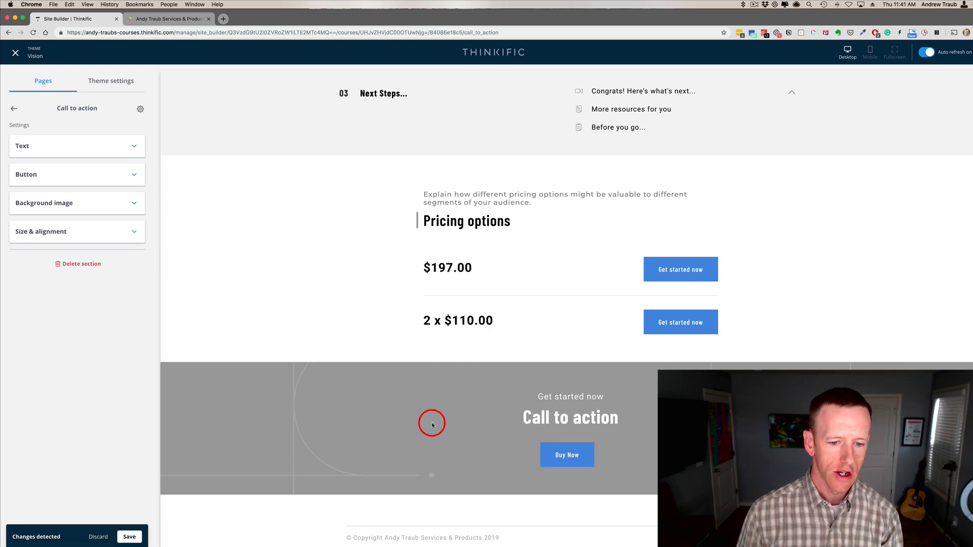
pyautogui.scroll(-1, 429, 425)
pyautogui.click(14, 108)
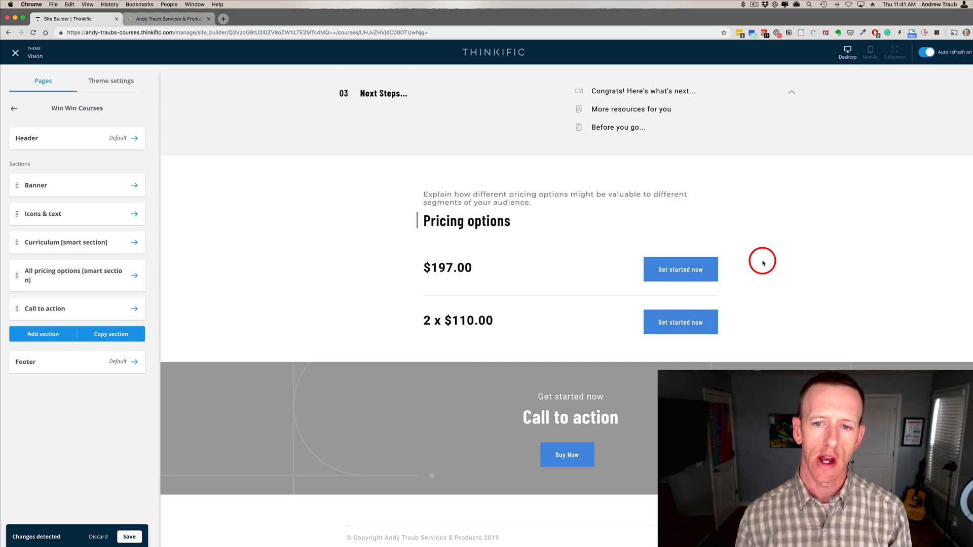
pyautogui.scroll(9, 851, 196)
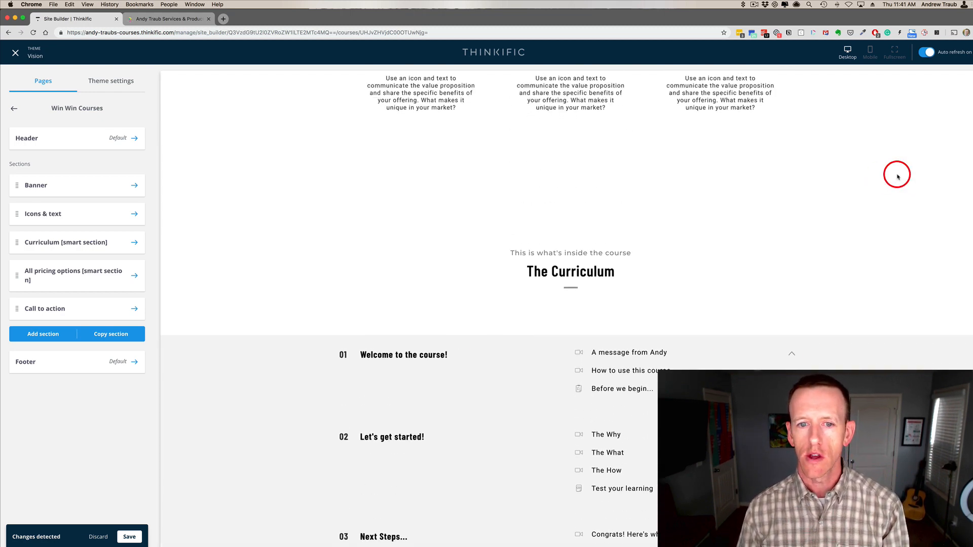
pyautogui.scroll(10, 897, 175)
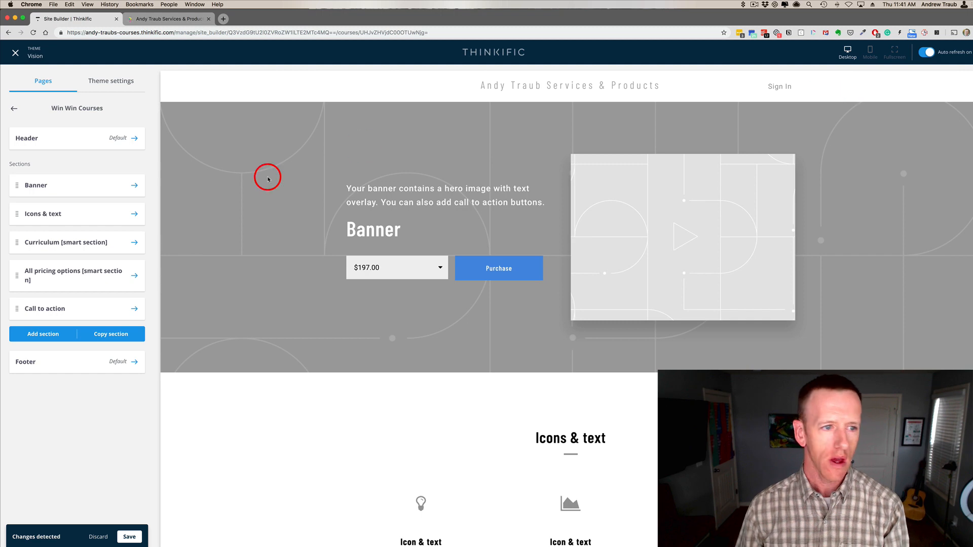
# Step: Save the landing page changes and exit the site builder to the course's pricing settings
pyautogui.click(17, 57)
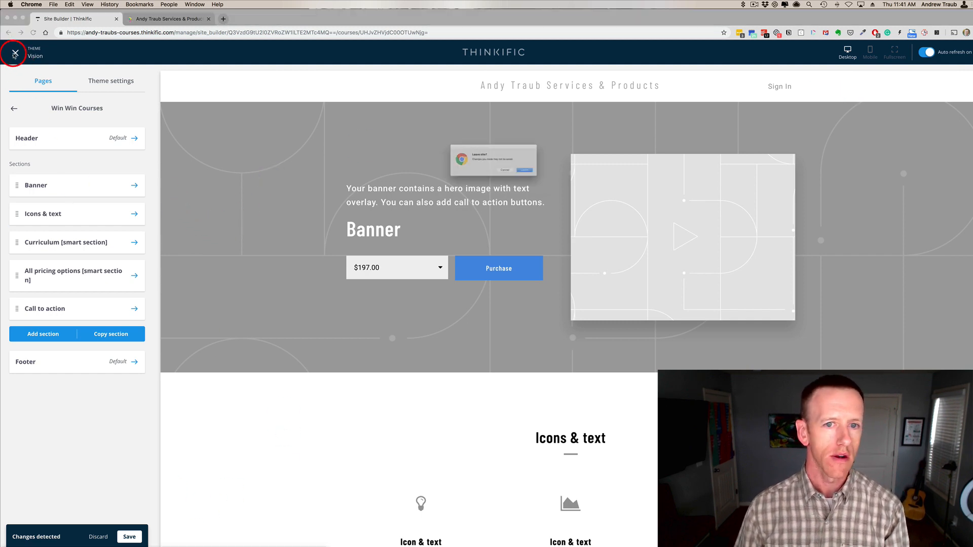
pyautogui.click(516, 177)
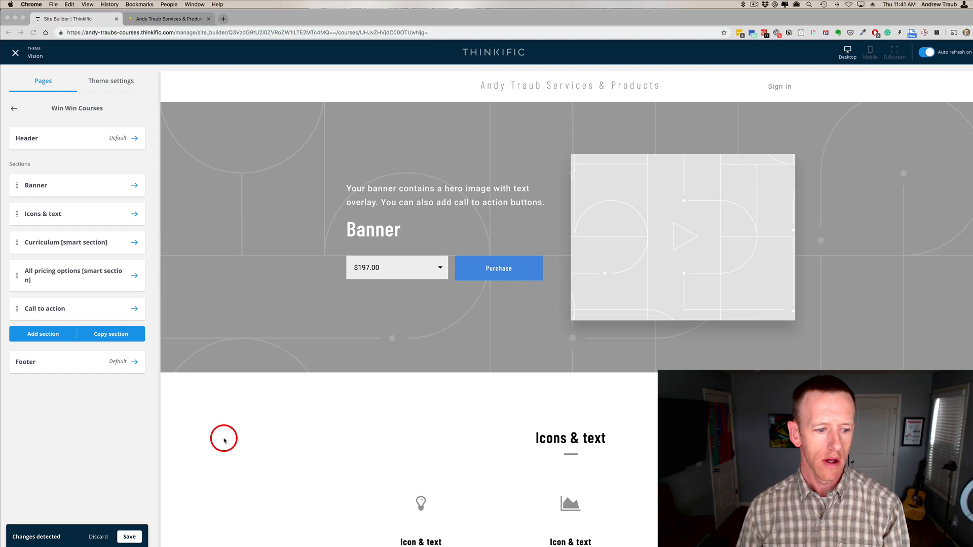
pyautogui.click(130, 538)
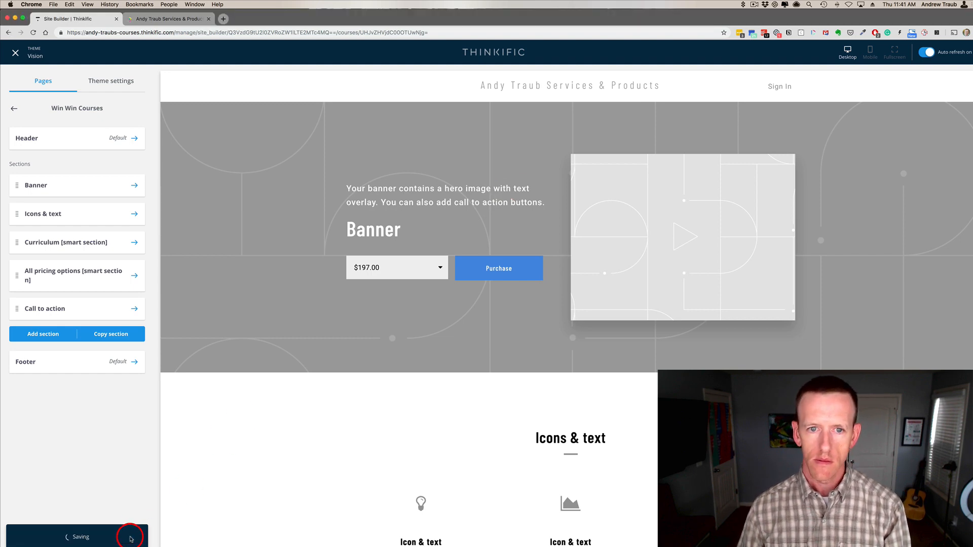
pyautogui.click(15, 52)
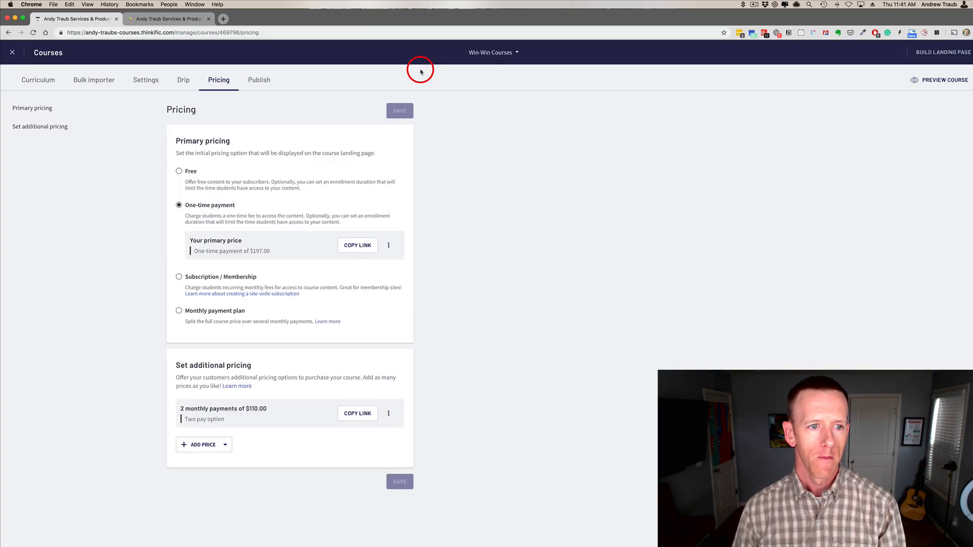
# Step: Check the course's publish status, and open Win-Win Courses from page 4 of the live site's All Courses list
pyautogui.click(261, 84)
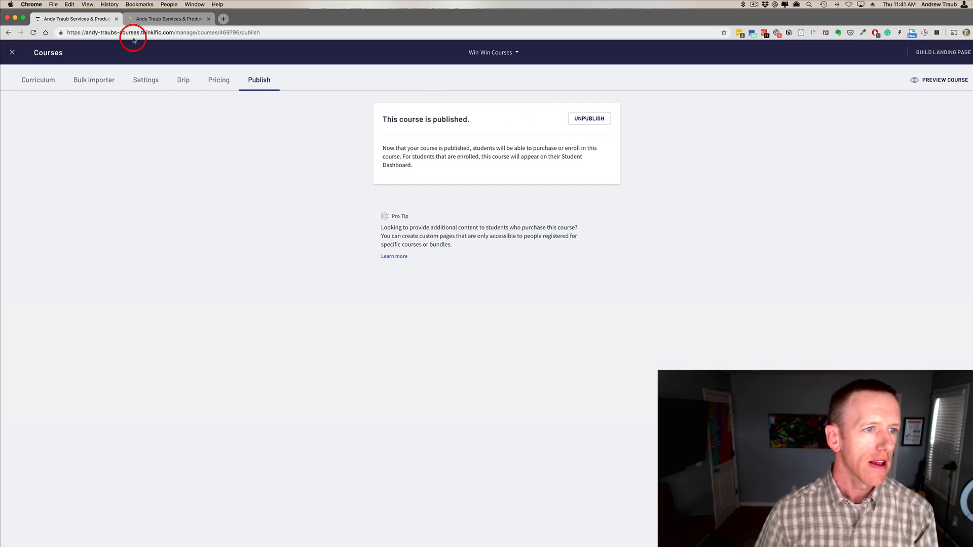
pyautogui.click(149, 19)
pyautogui.press('super+r')
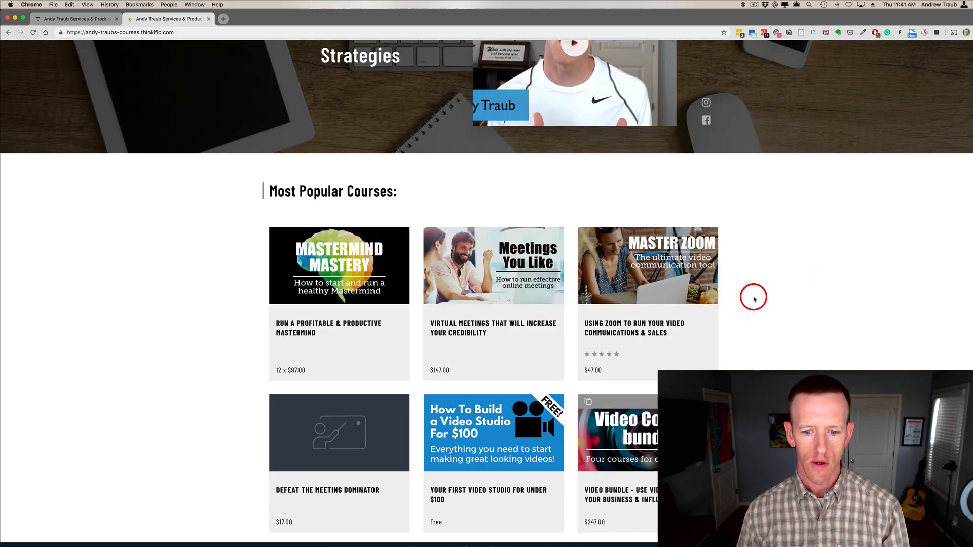
pyautogui.scroll(-10, 751, 296)
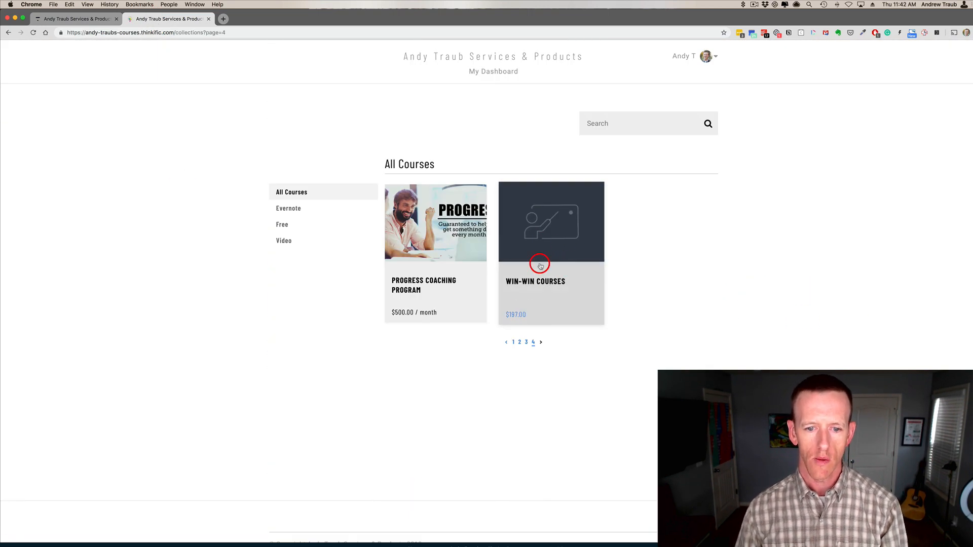
pyautogui.click(554, 216)
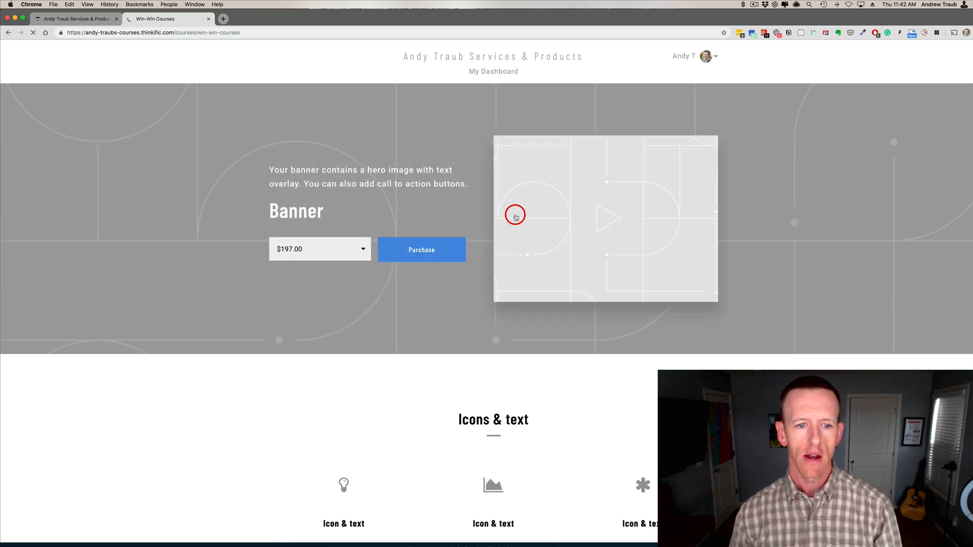
# Step: Examine the live Win-Win Courses landing page: its web address, the banner's price choices and the sections below
pyautogui.click(246, 32)
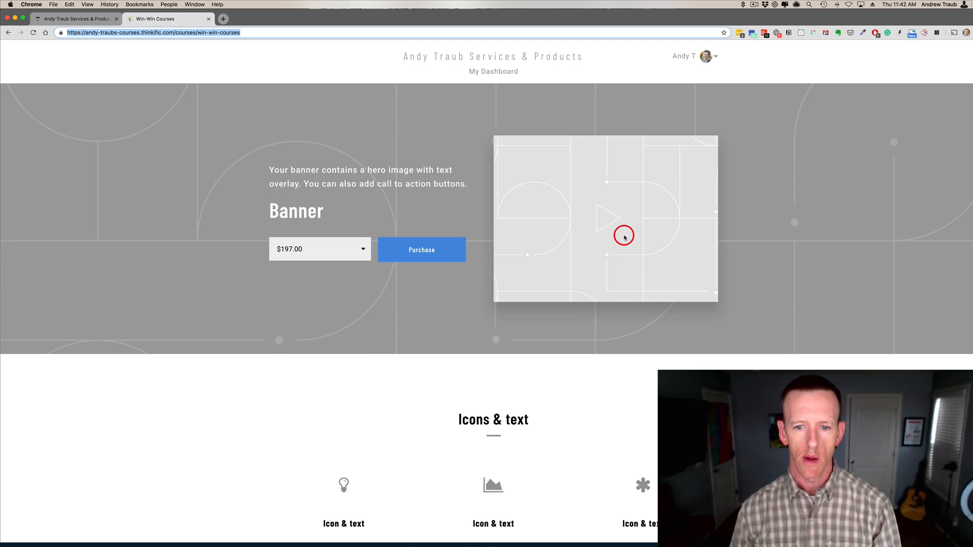
pyautogui.click(374, 250)
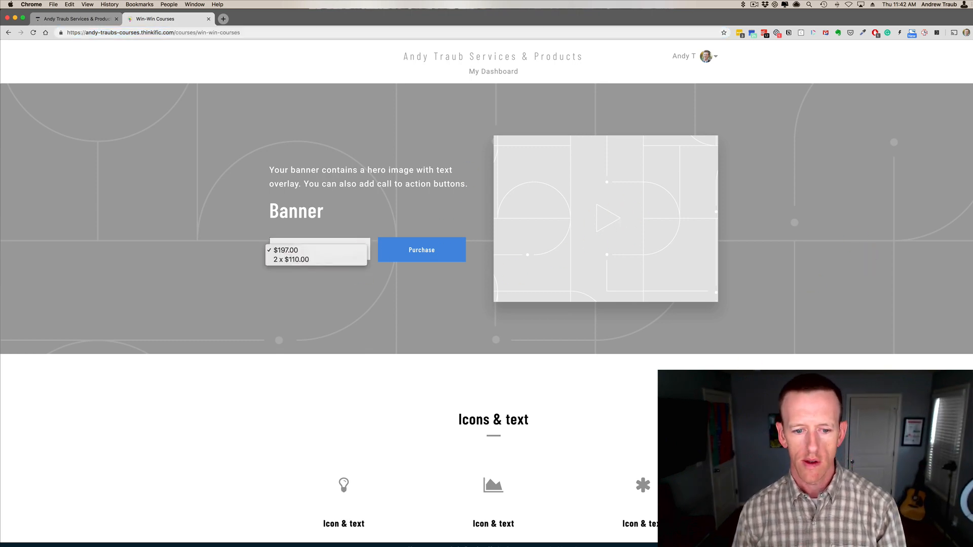
pyautogui.click(664, 399)
pyautogui.scroll(-15, 756, 328)
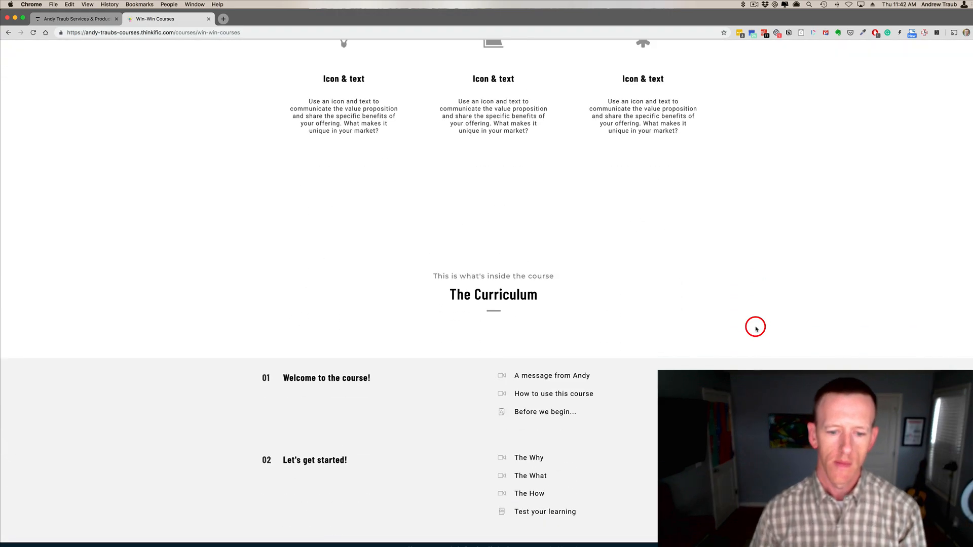
pyautogui.scroll(15, 756, 328)
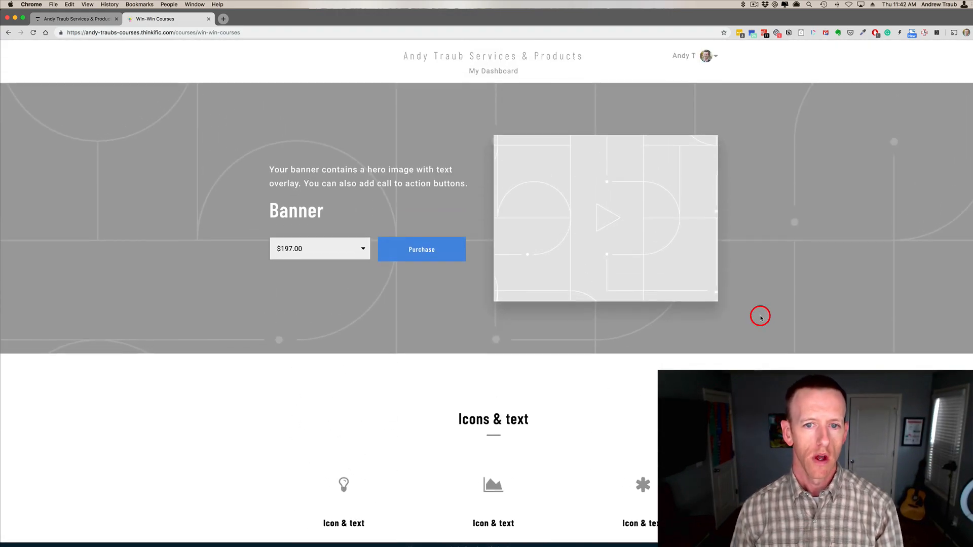